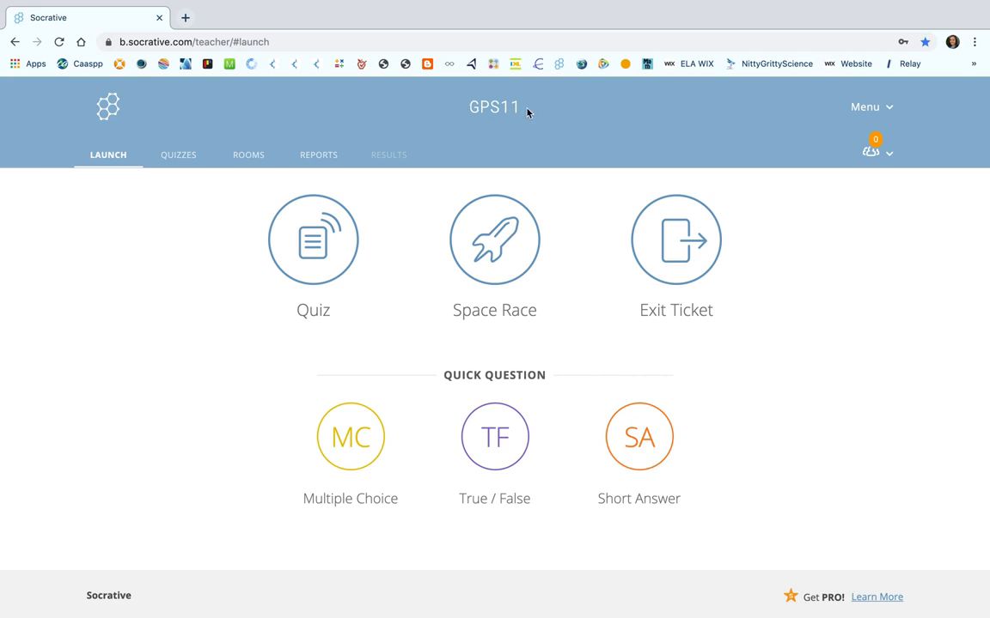
Step: View the rooms list and the rename form of the default room
click(241, 162)
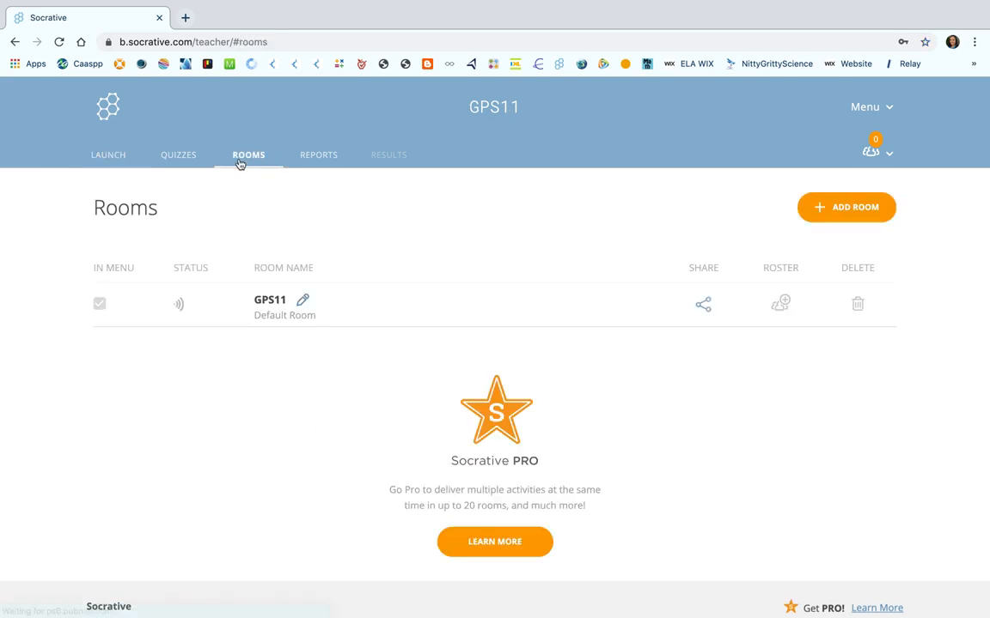
click(302, 302)
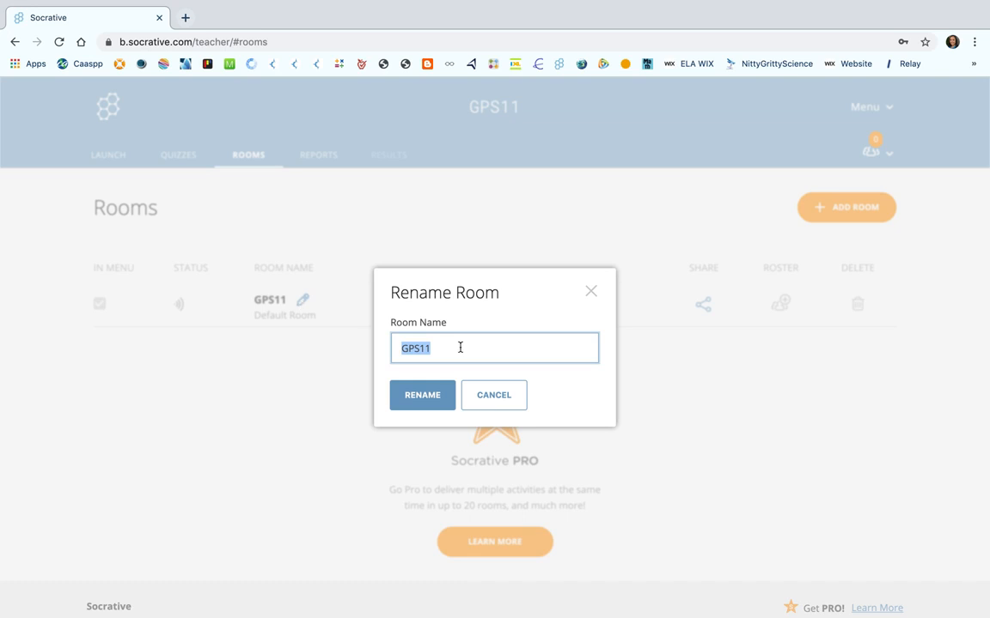
click(590, 291)
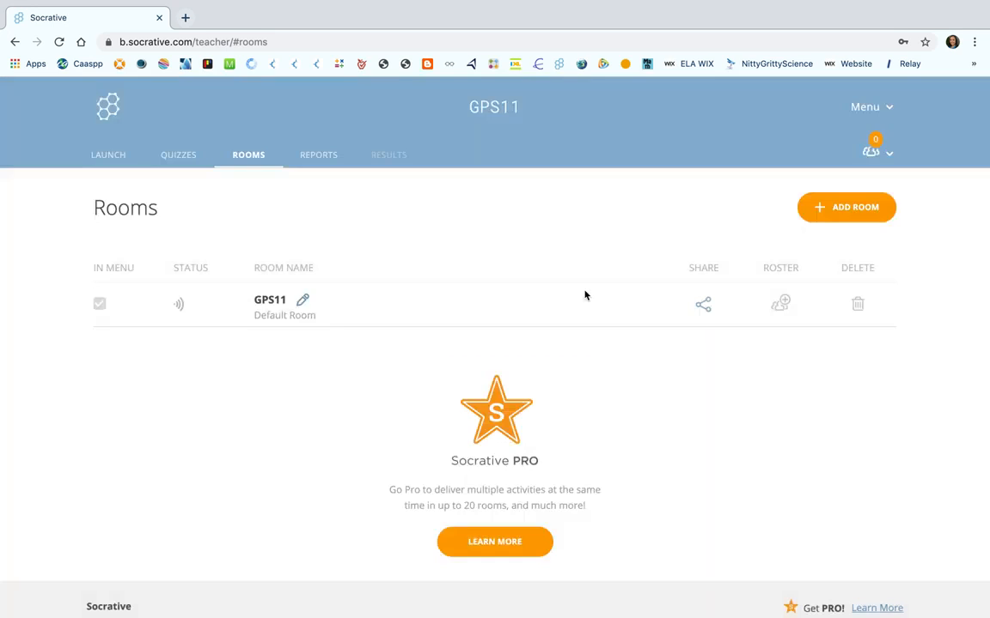
Step: Create a new quiz titled "Test Quiz" and add a multiple-choice question to it
click(179, 163)
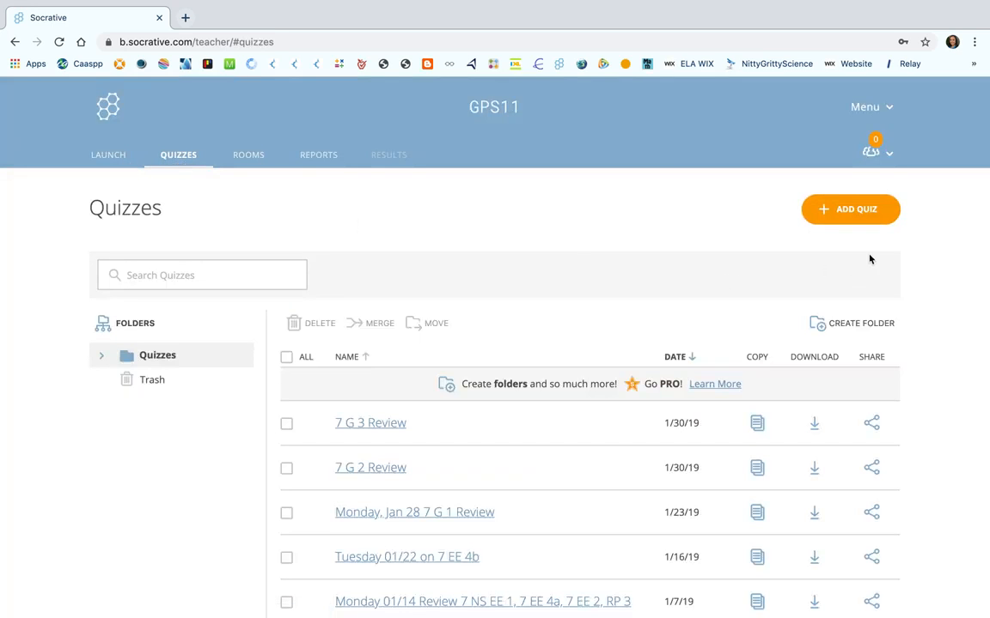
click(857, 216)
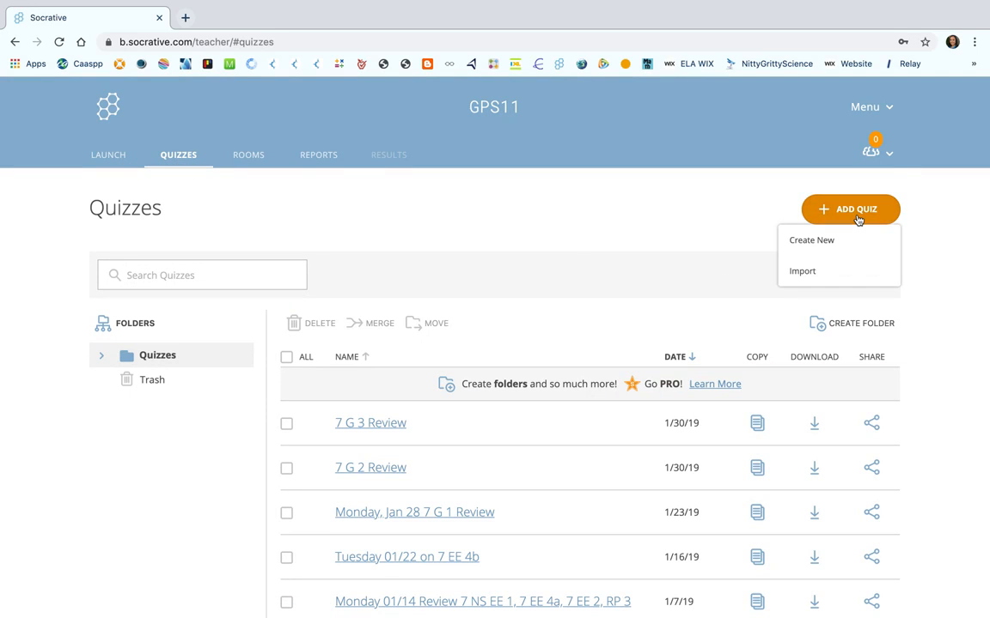
click(814, 242)
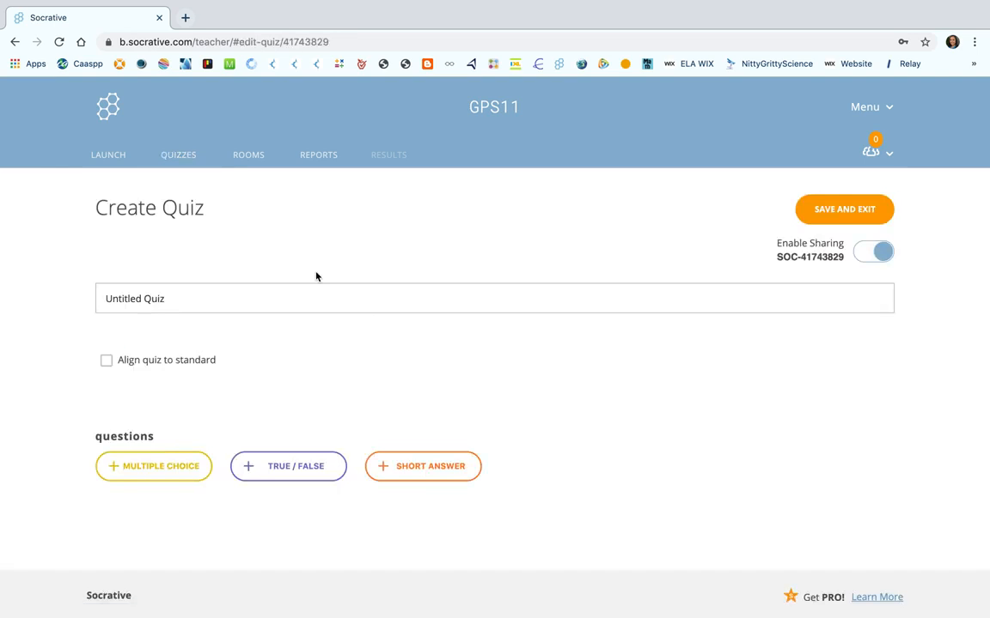
triple_click(168, 296)
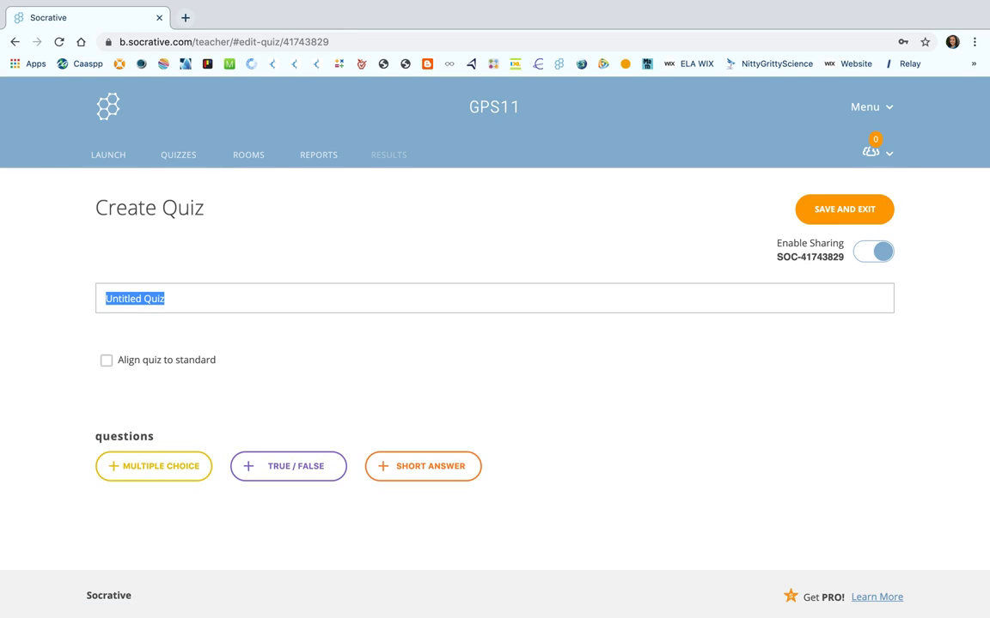
text(Test Quiz)
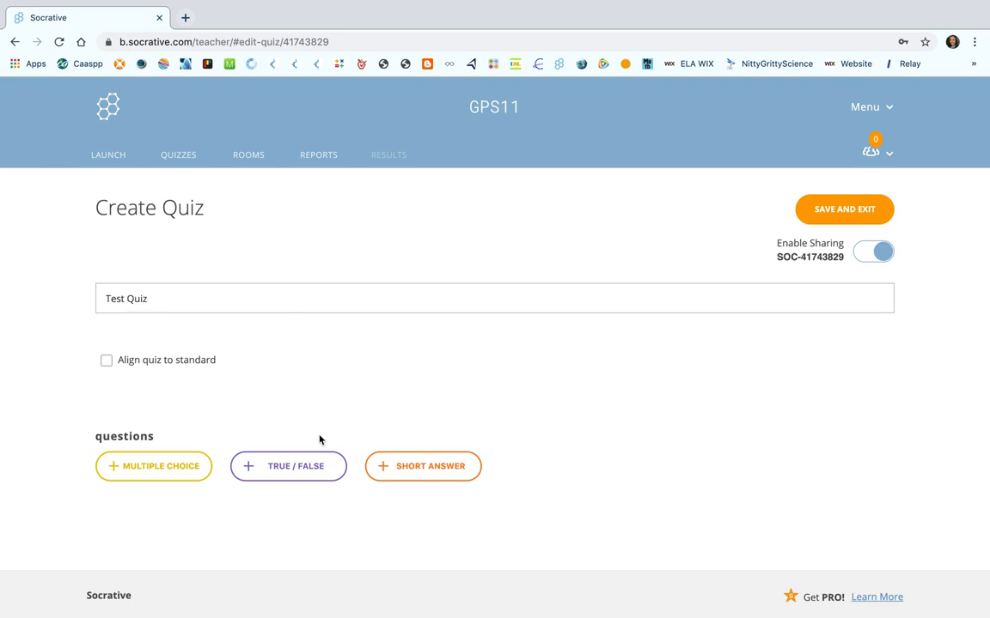
click(157, 471)
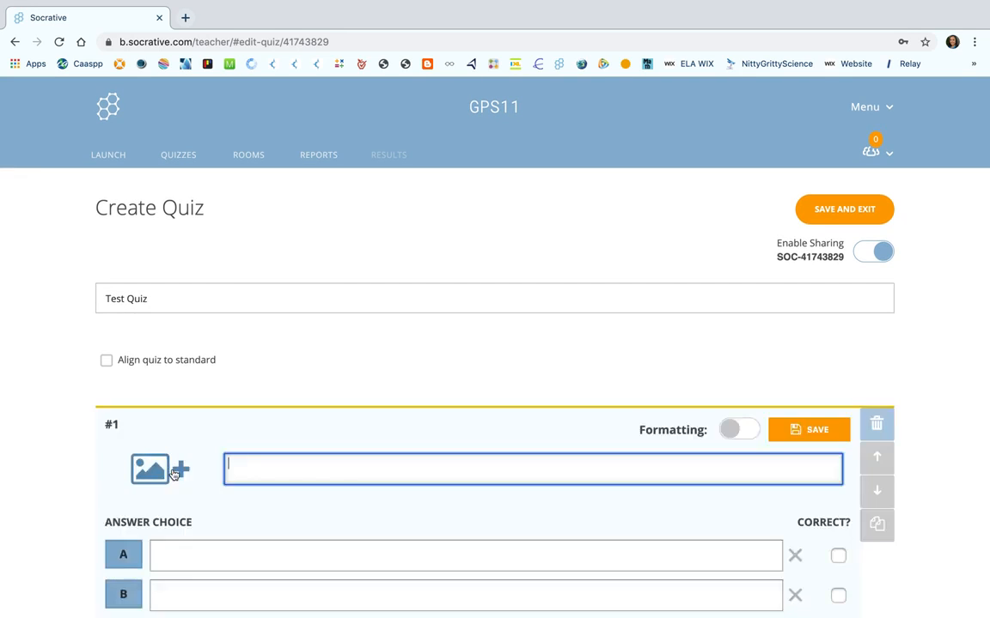
scroll(463, 458, down, 3)
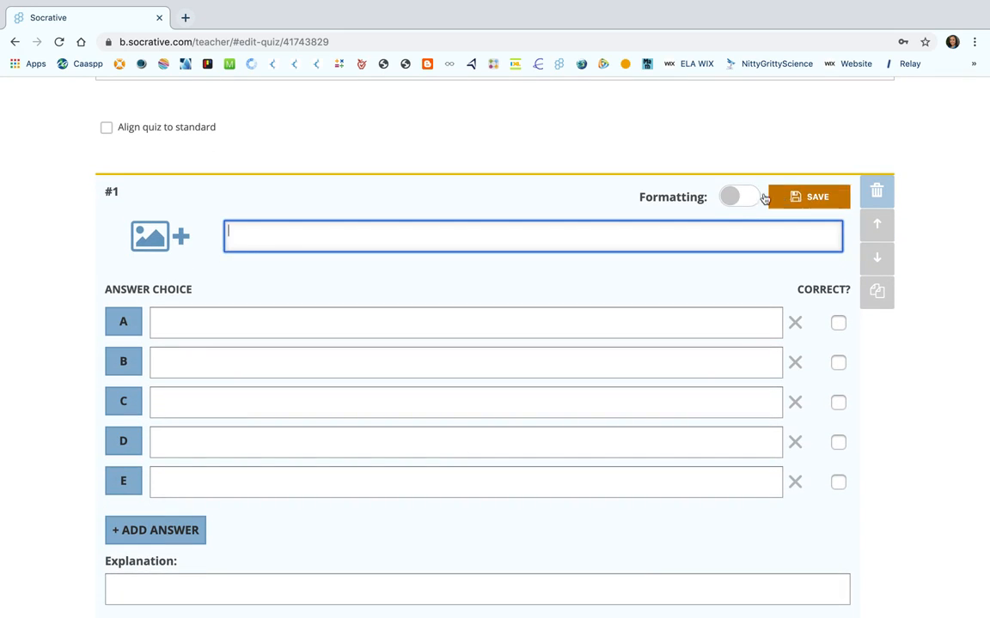
click(735, 197)
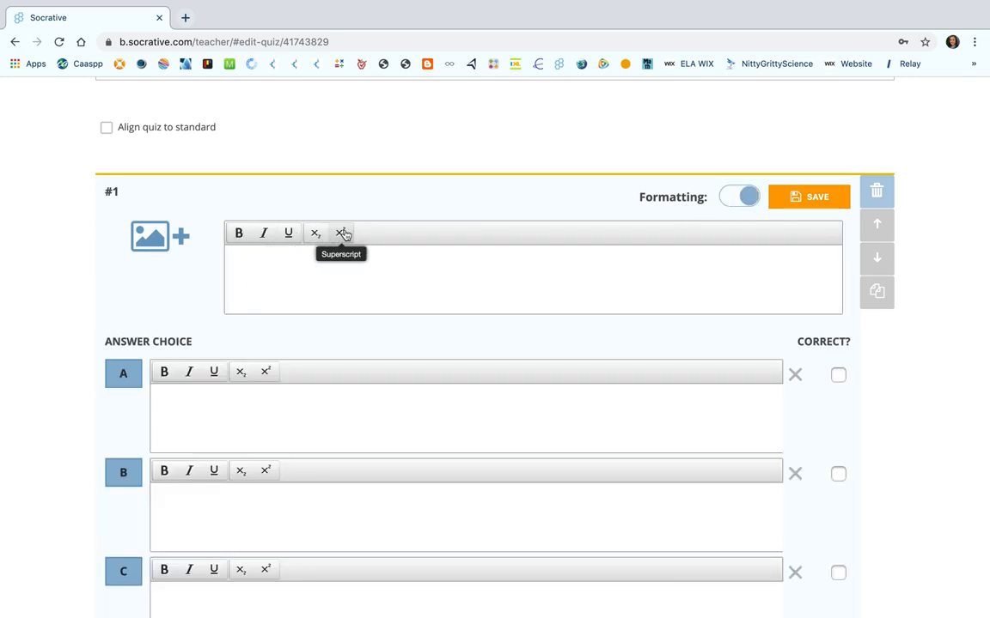
click(320, 266)
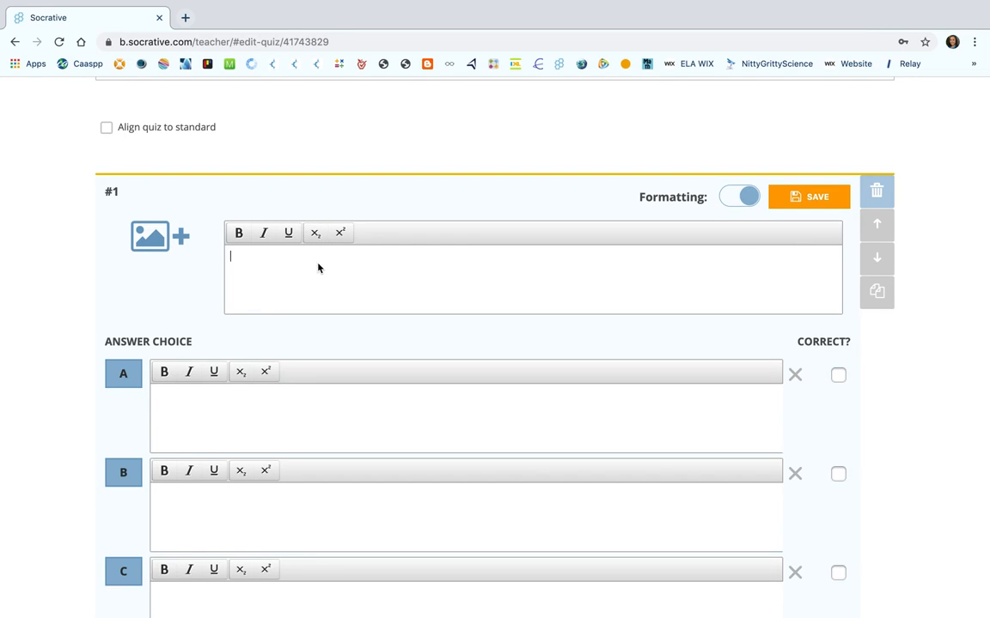
click(733, 198)
Step: Enter "What is the sum of 2 + 2?" as question #1 and remove answer choices E and D
click(276, 233)
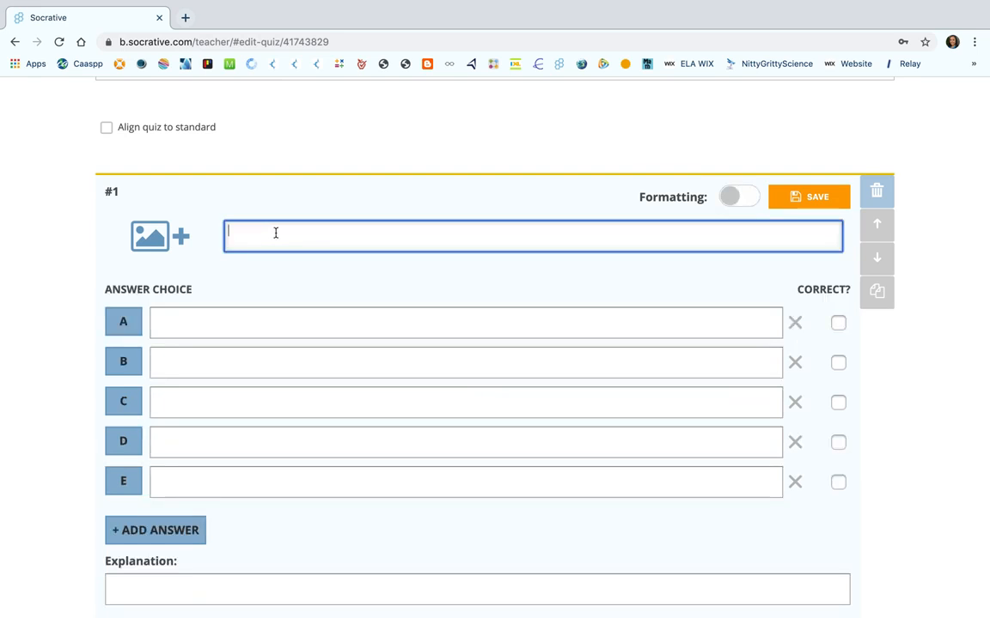
text(What is the sum of 2 + 2?)
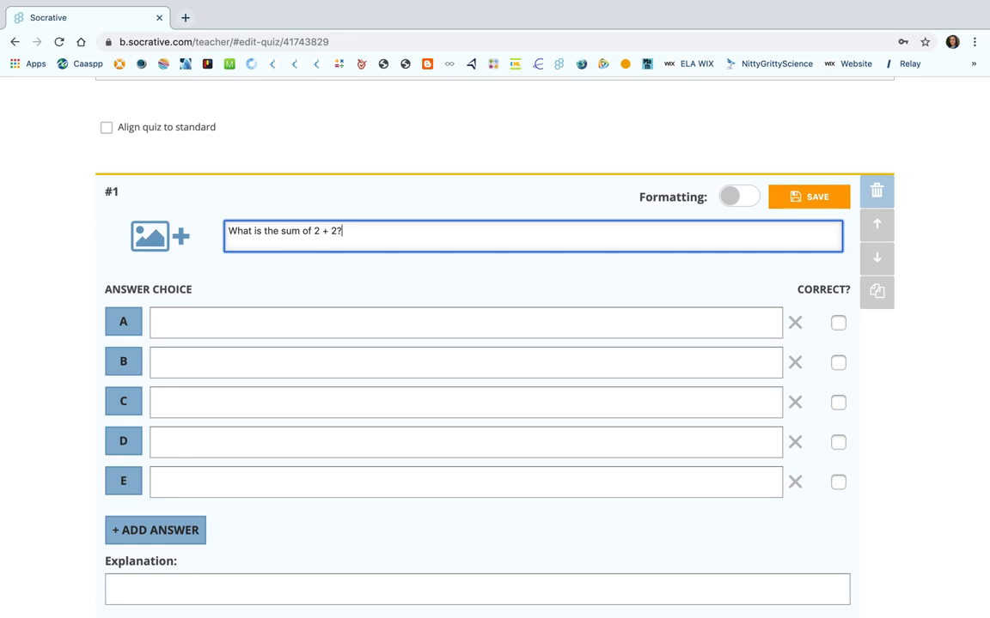
click(251, 321)
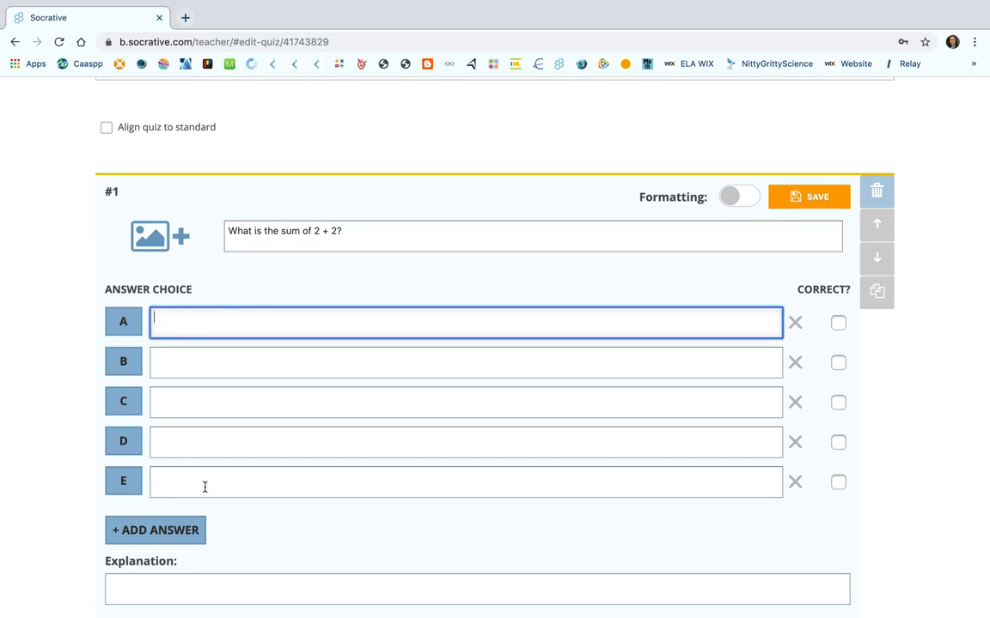
click(795, 481)
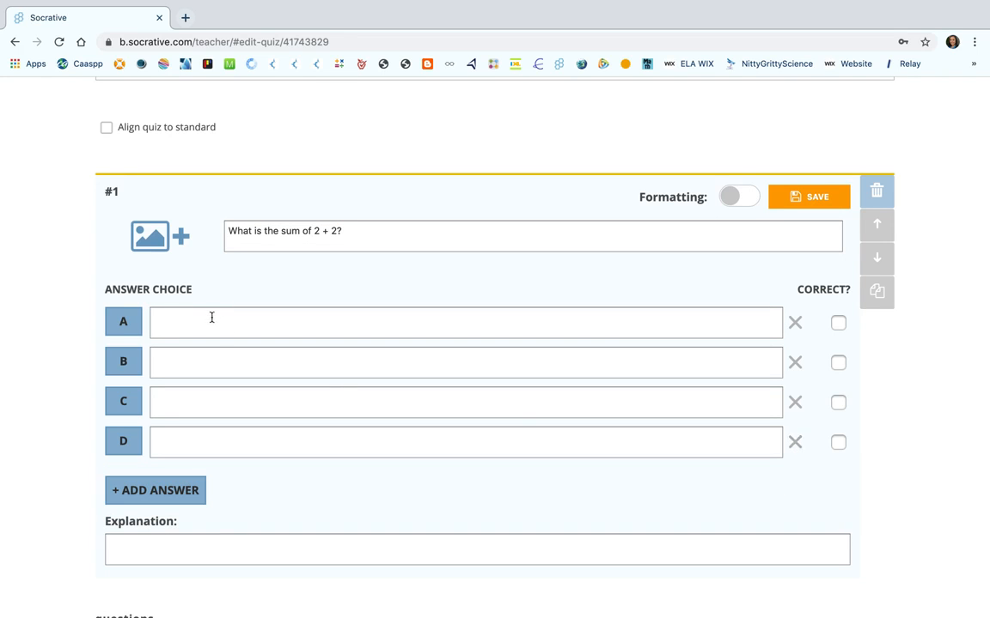
click(794, 442)
Step: Fill answer choices A, B and C with 3, 4 and 5, and mark 4 as correct
click(228, 325)
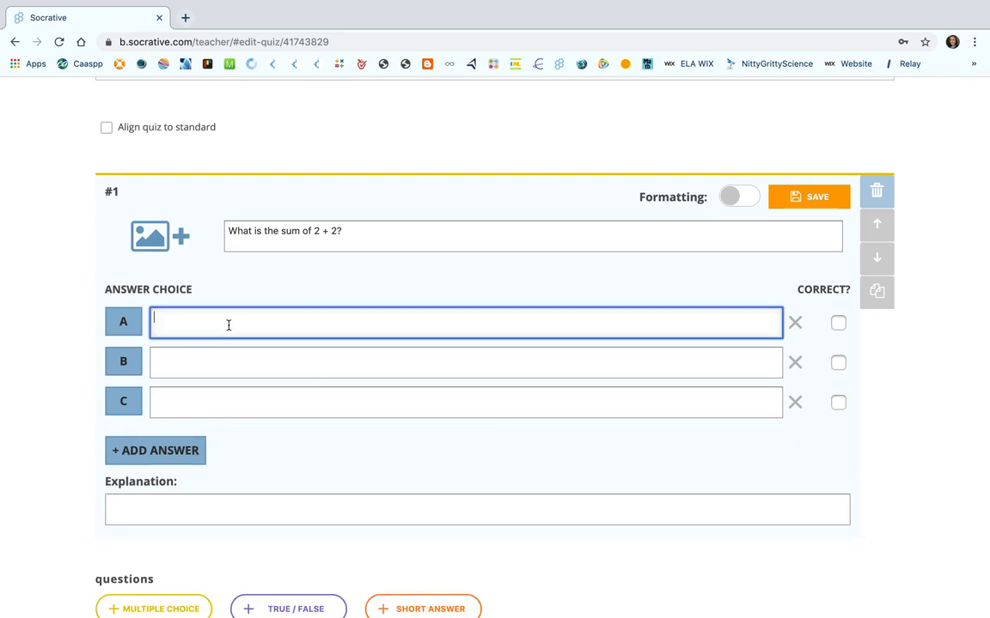
text(3)
click(223, 363)
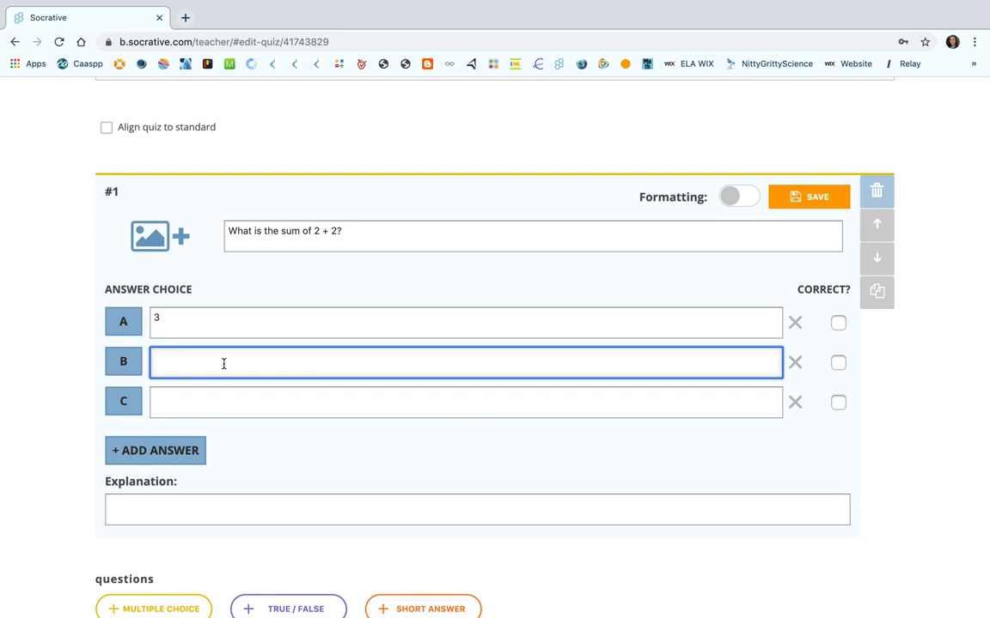
text(4)
click(221, 402)
text(5)
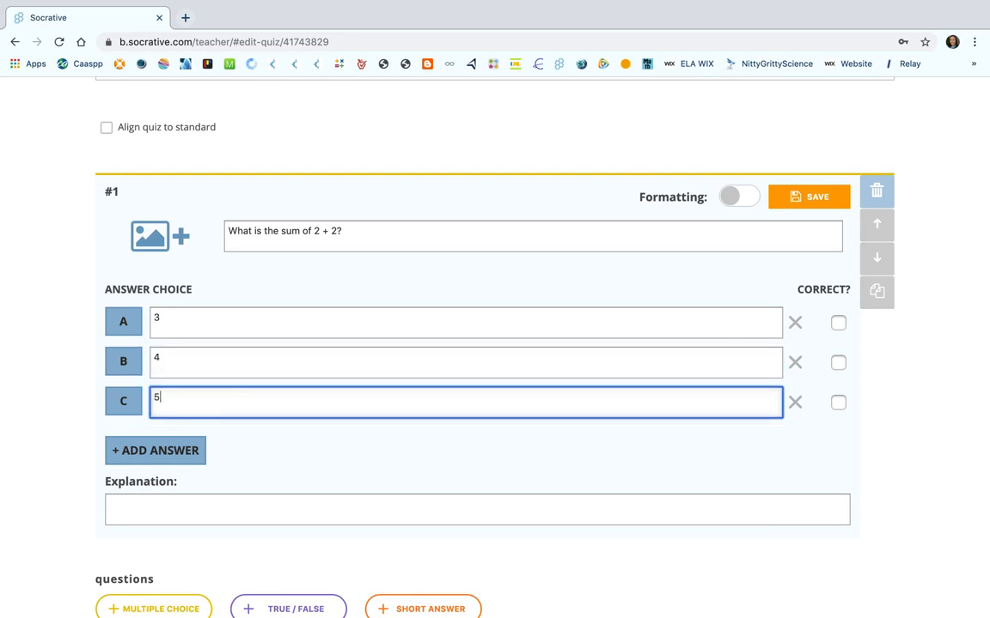
click(838, 363)
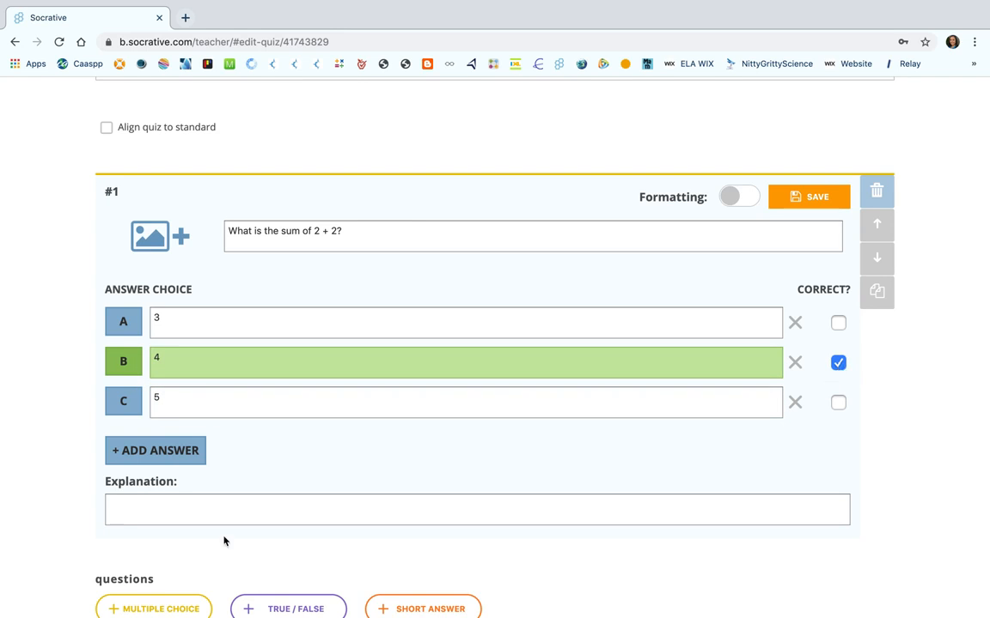
Step: Add the explanation "The sum is 4 because...." to question #1 and save the question
click(144, 512)
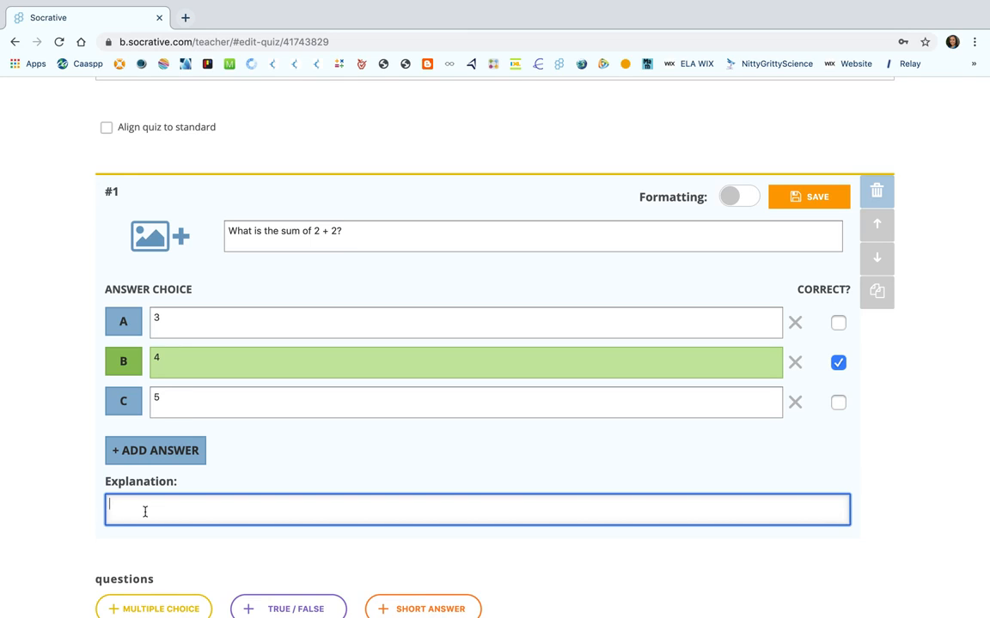
text(The sum is 4 because....)
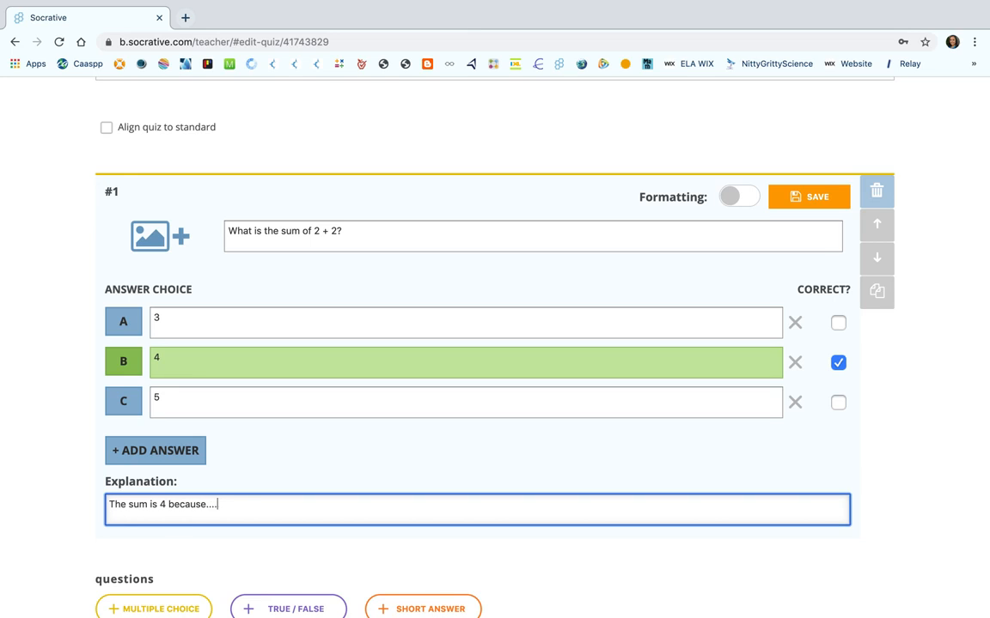
click(806, 199)
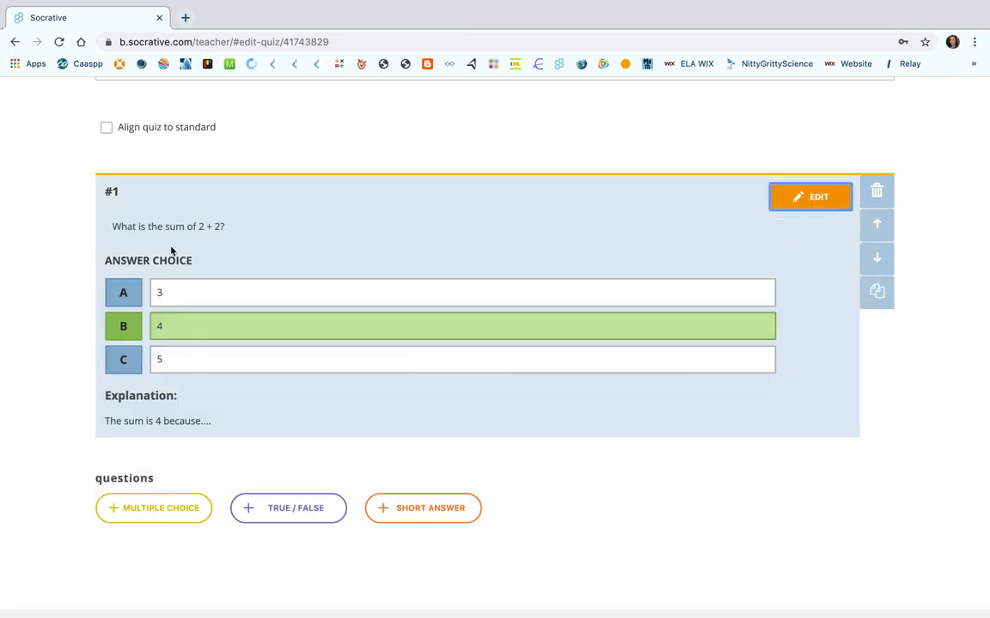
Step: Add a true/false question below the first one and enable text formatting for it
scroll(305, 250, down, 2)
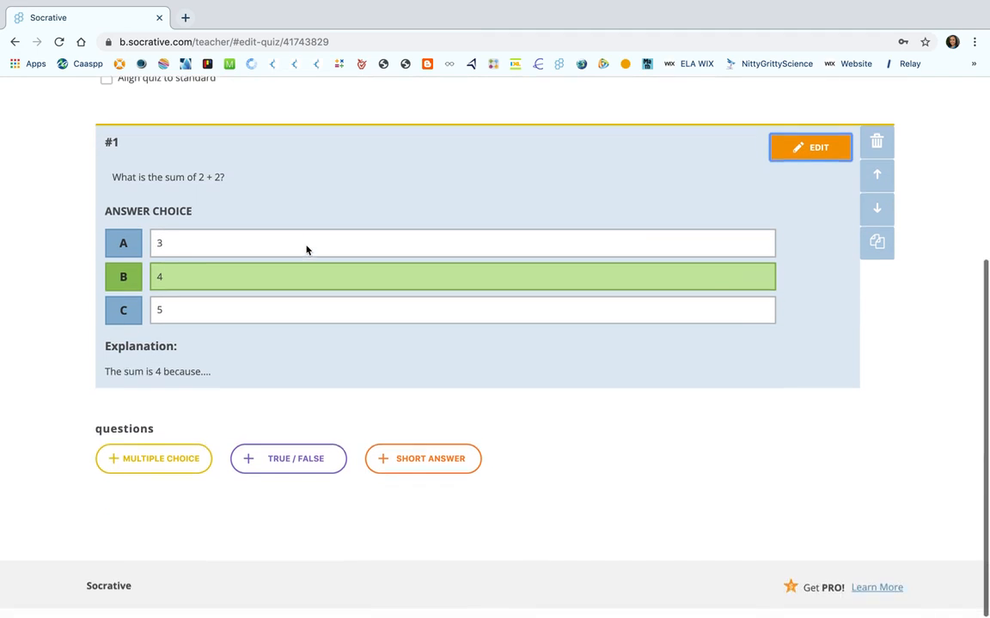
click(278, 480)
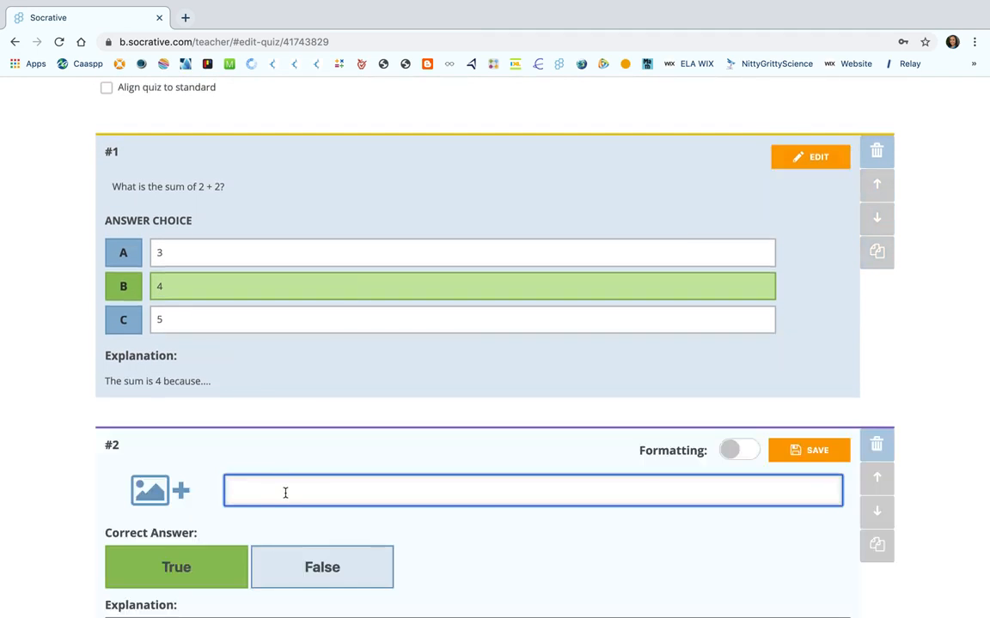
scroll(283, 491, down, 5)
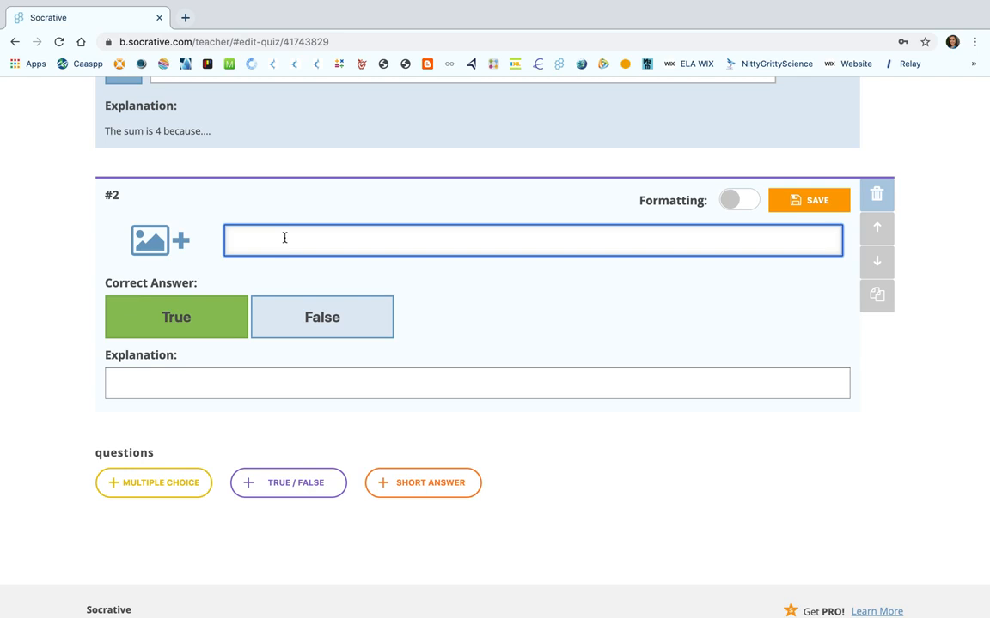
click(741, 201)
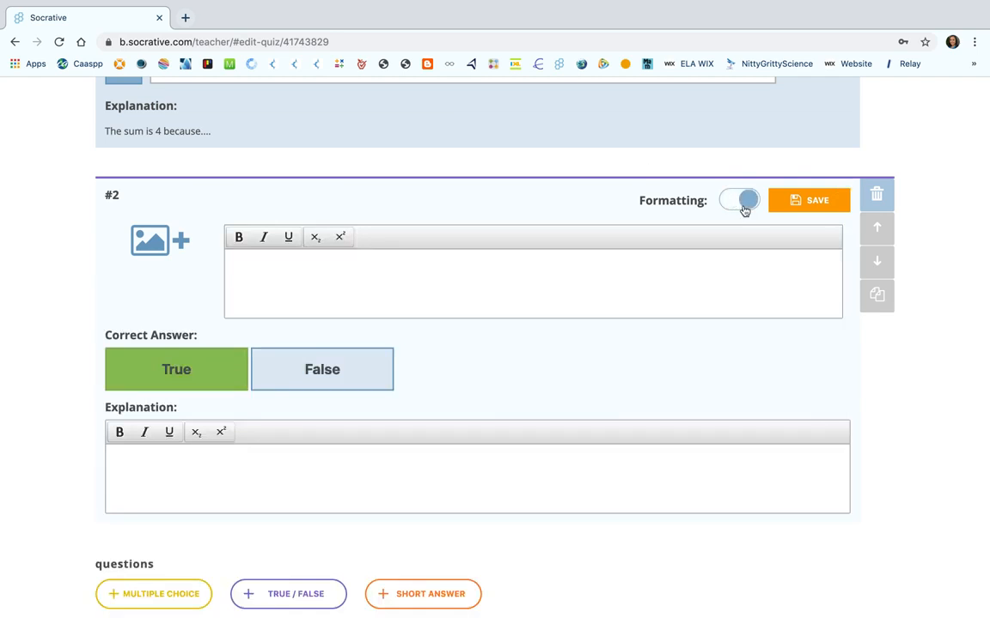
Step: Enter "What is the difference of 8 and 5?" as the text of question #2
click(243, 262)
text(What is the difference bet)
key(BackSpace)
key(BackSpace)
key(BackSpace)
text(of )
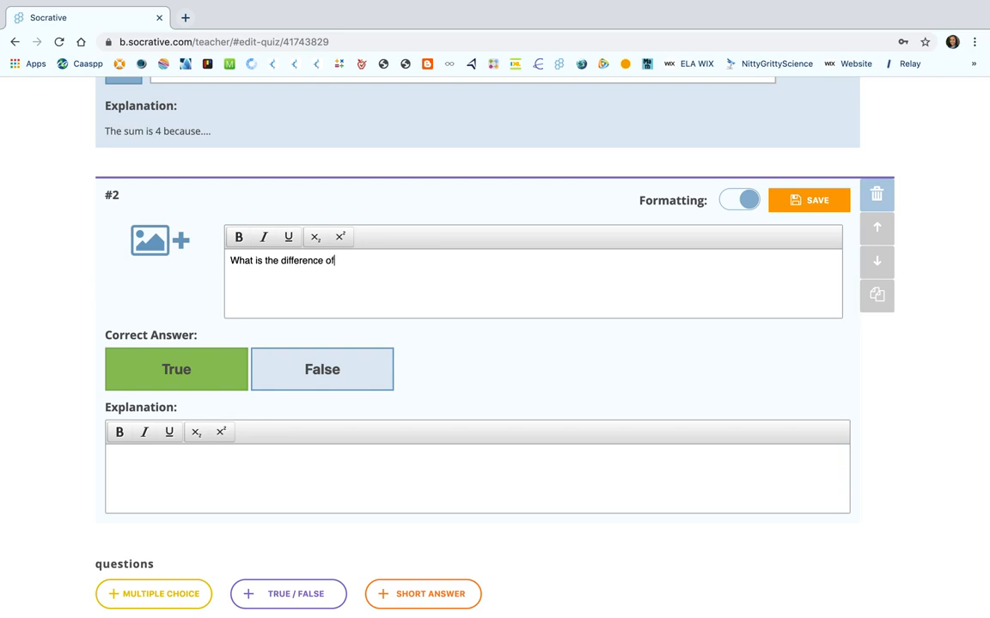
text(8 and 5?)
Step: Make the numbers 8 and 5 bold and underline the word "difference" in question #2
double_click(339, 260)
click(239, 237)
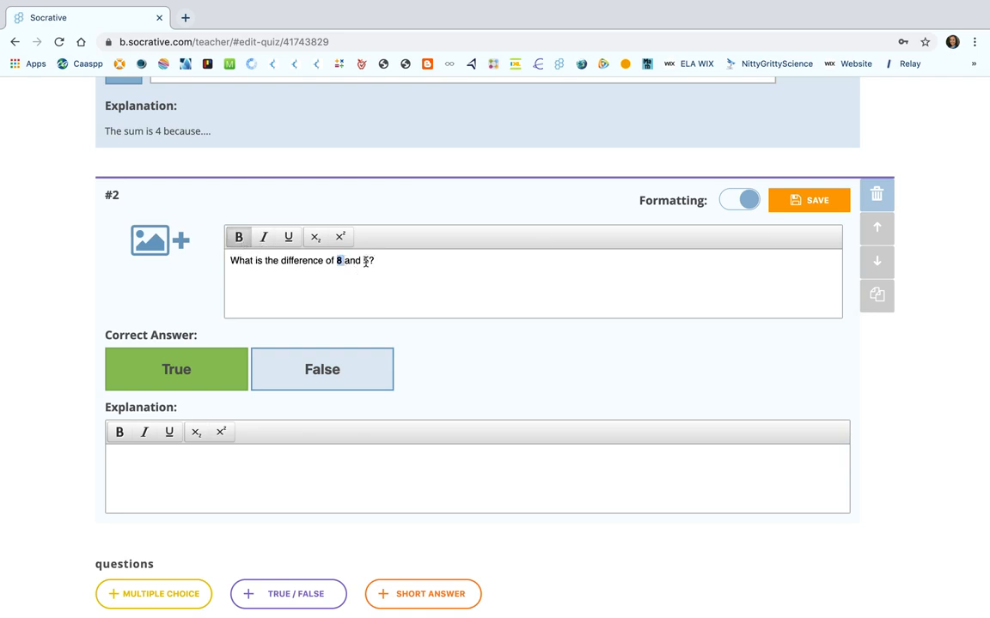
double_click(365, 260)
click(241, 238)
drag(280, 261, 324, 262)
click(289, 237)
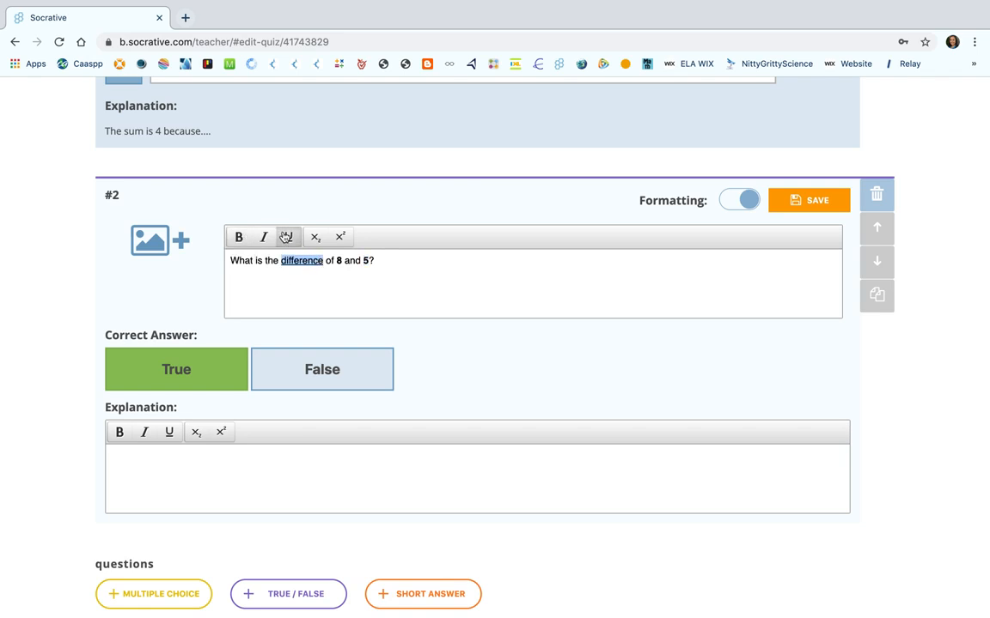
click(396, 257)
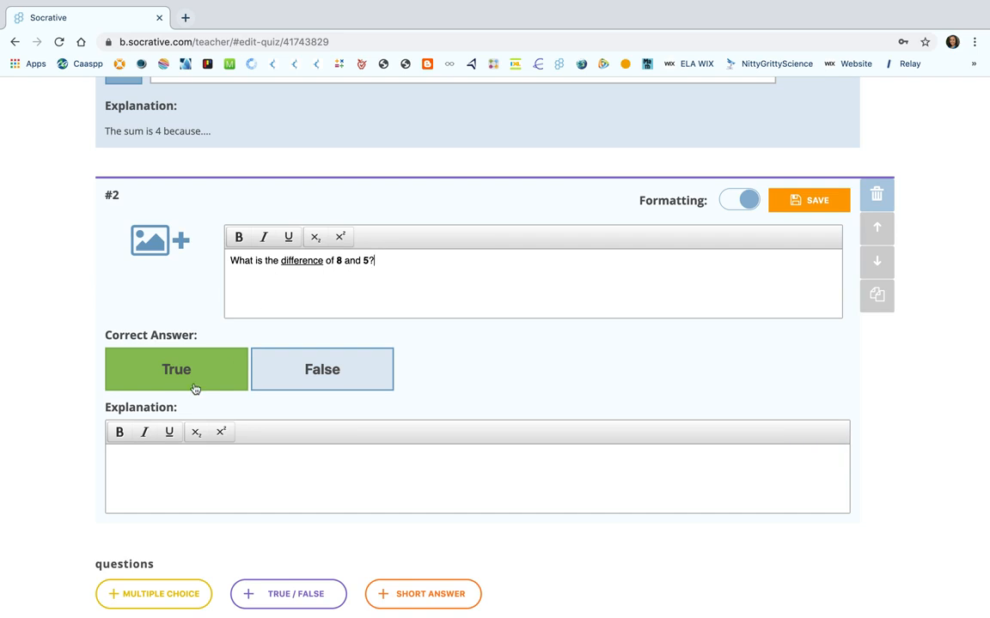
Step: Replace "What is the" with "The" at the start of question #2 and remove the underlining
double_click(271, 260)
drag(220, 268, 201, 264)
text(The)
key(BackSpace)
key(BackSpace)
key(BackSpace)
key(BackSpace)
key(ctrl+u)
text(The)
Step: Replace the question mark in question #2 with "is 4." in regular, non-bold text
click(347, 258)
key(BackSpace)
text(i)
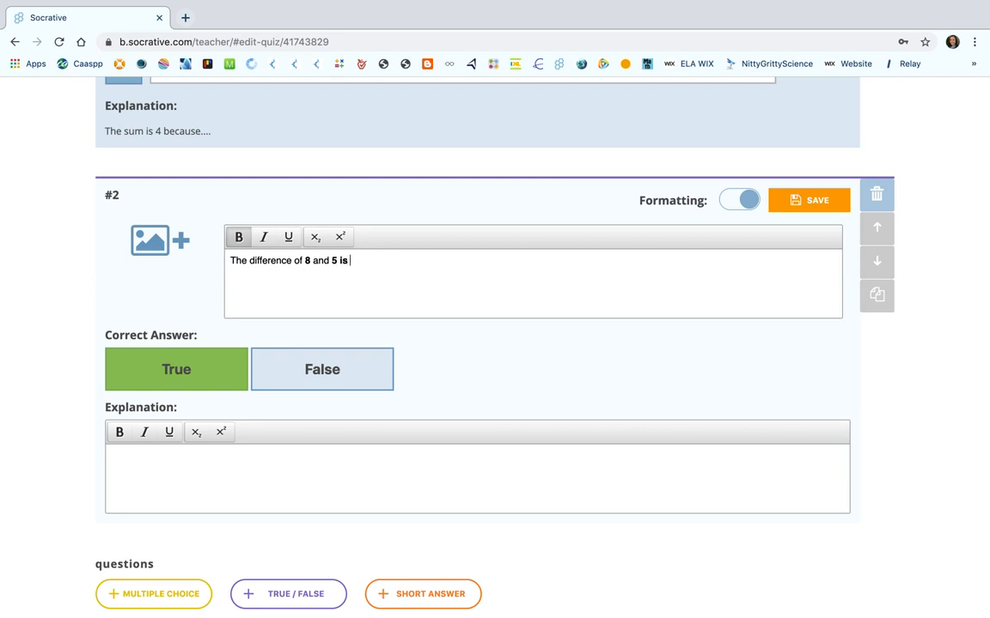
text(s)
key(BackSpace)
key(BackSpace)
key(BackSpace)
key(BackSpace)
key(ctrl+b)
text(is 4.)
Step: Set the correct answer to False, explain it with "The difference of 8 and 5 is 3 because........", and save question #2
click(331, 368)
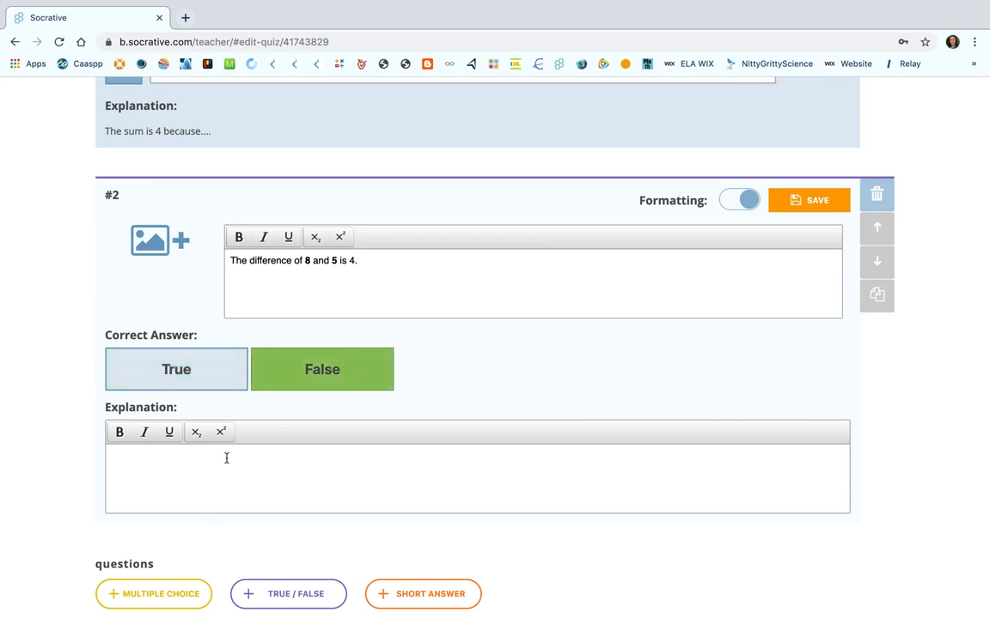
text(The difference of 8 and 5 is )
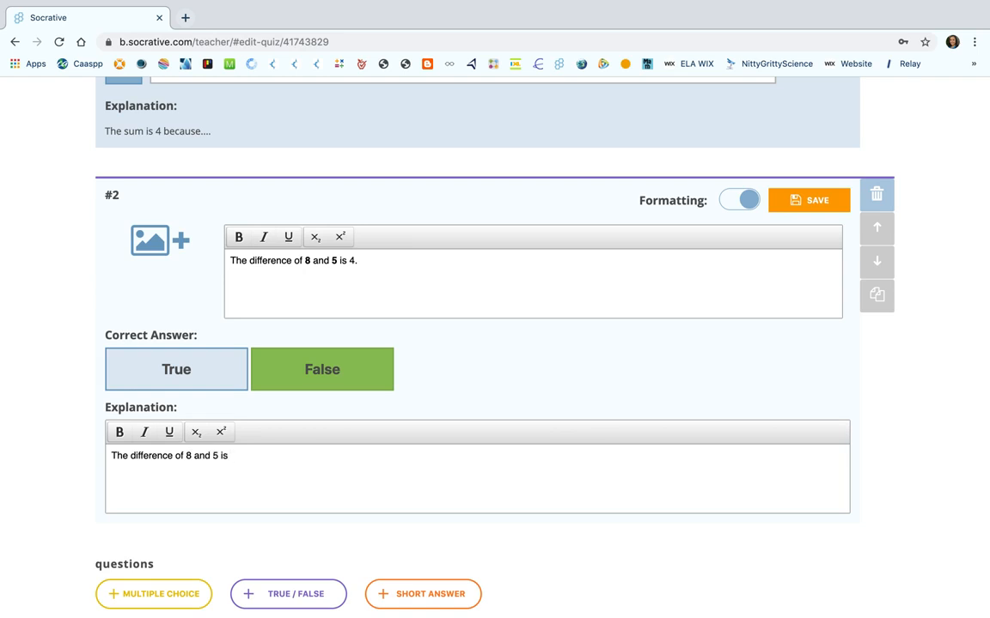
text(3 because........)
click(794, 206)
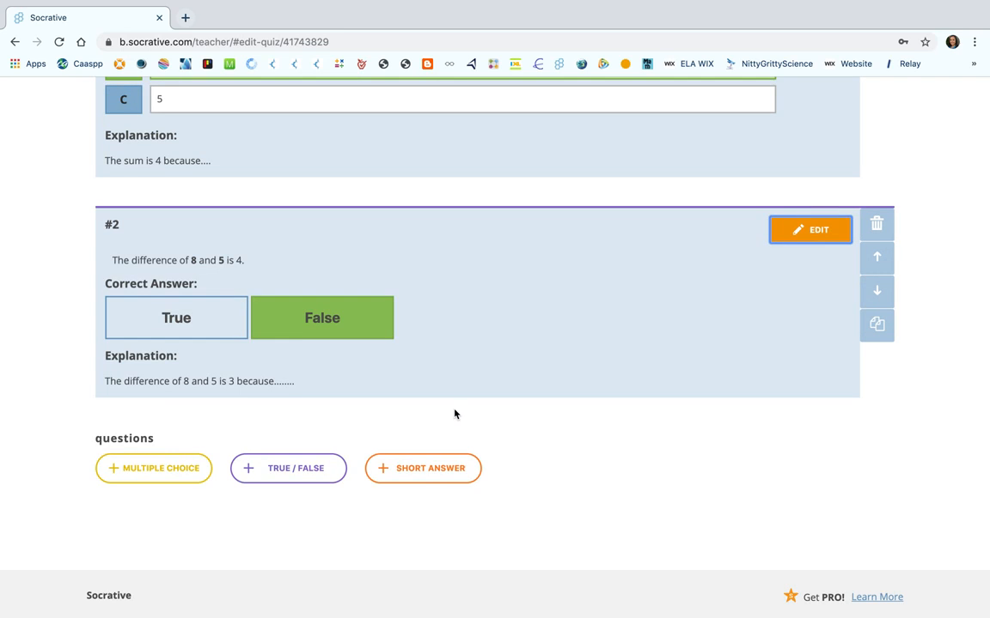
Step: Add a short answer question #3 and attach the image "Math Problem Example.jpg" from the Downloads folder
scroll(455, 414, down, 1)
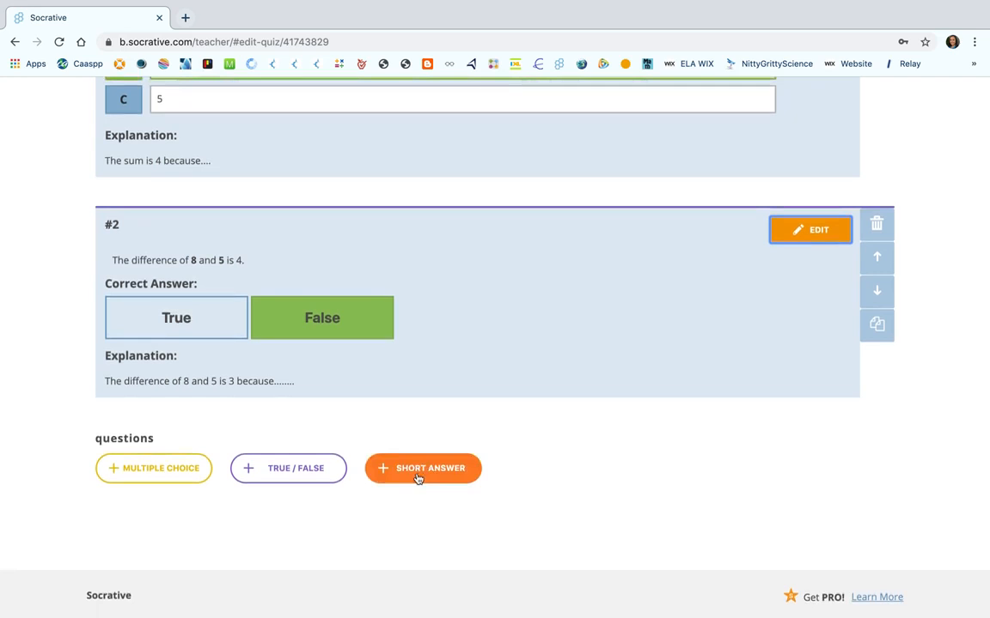
click(418, 478)
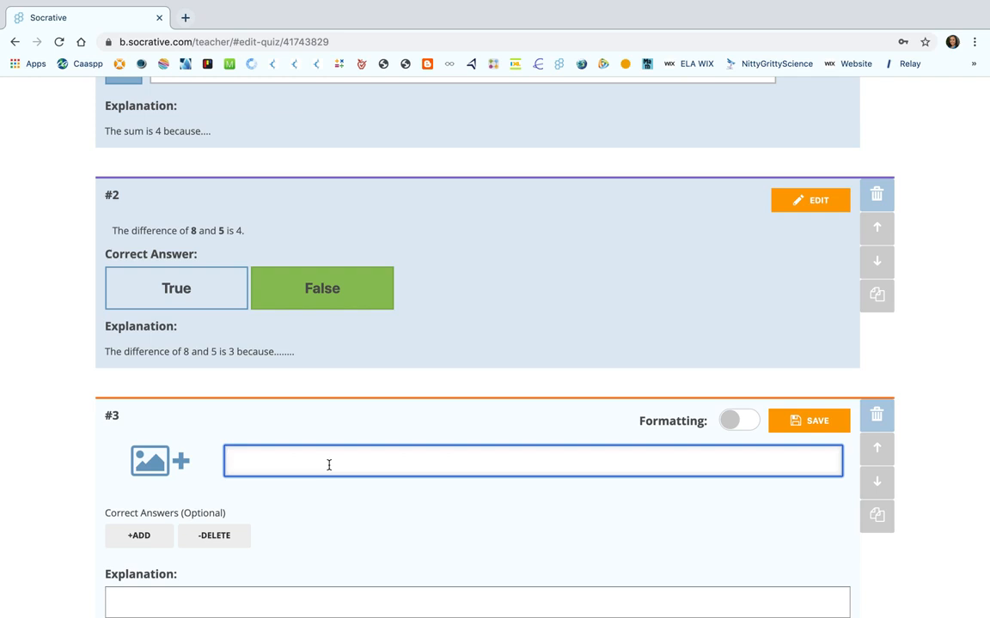
scroll(328, 465, down, 5)
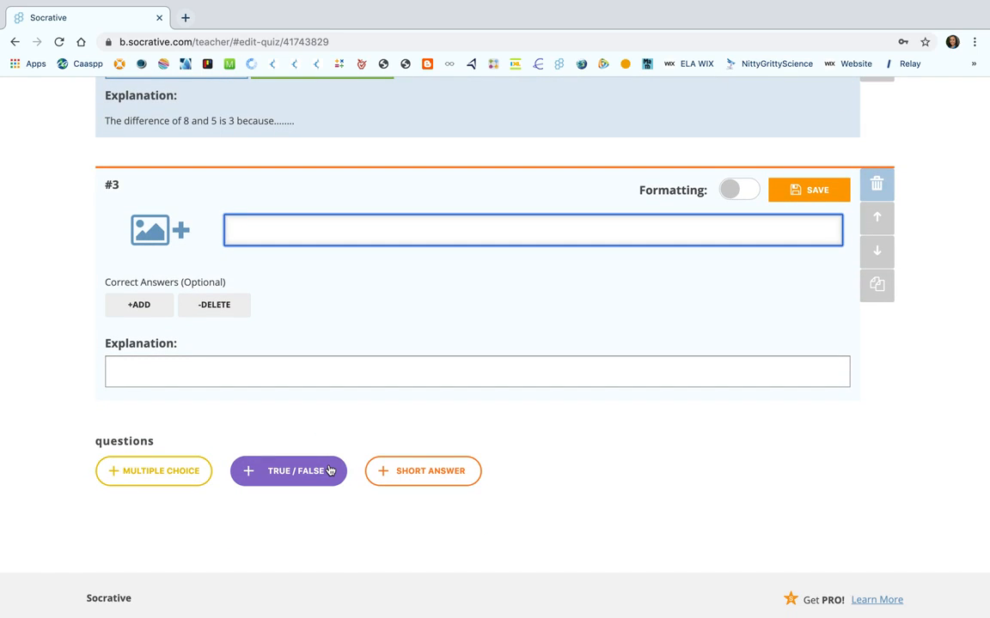
click(179, 231)
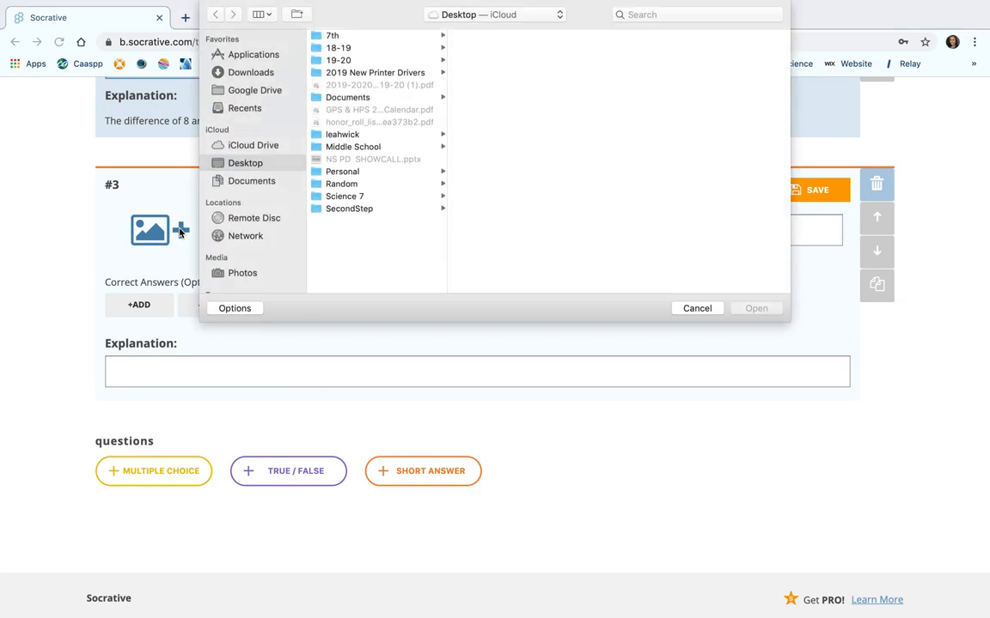
click(257, 72)
click(354, 37)
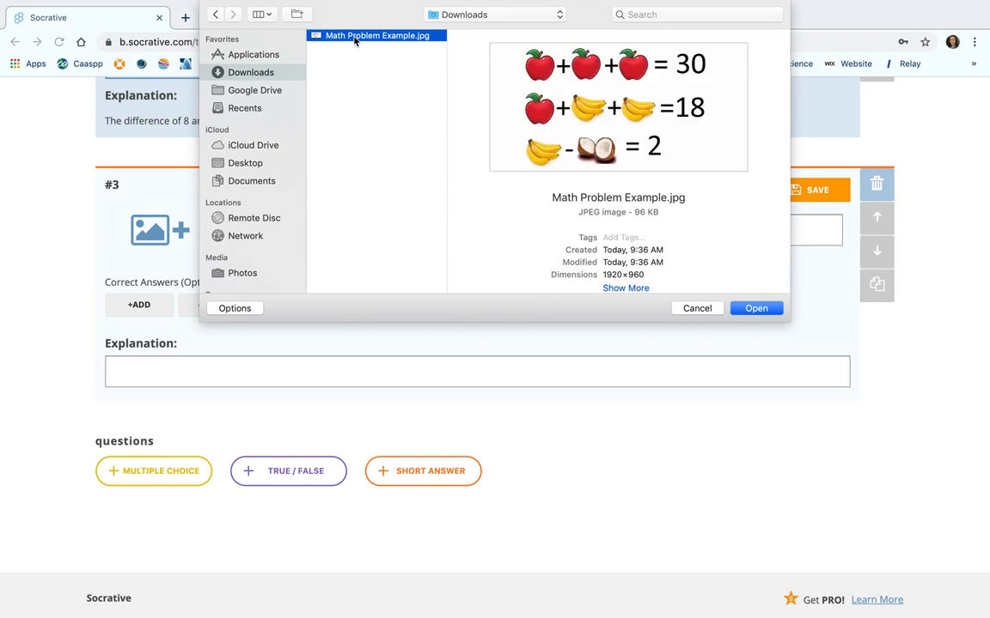
click(763, 311)
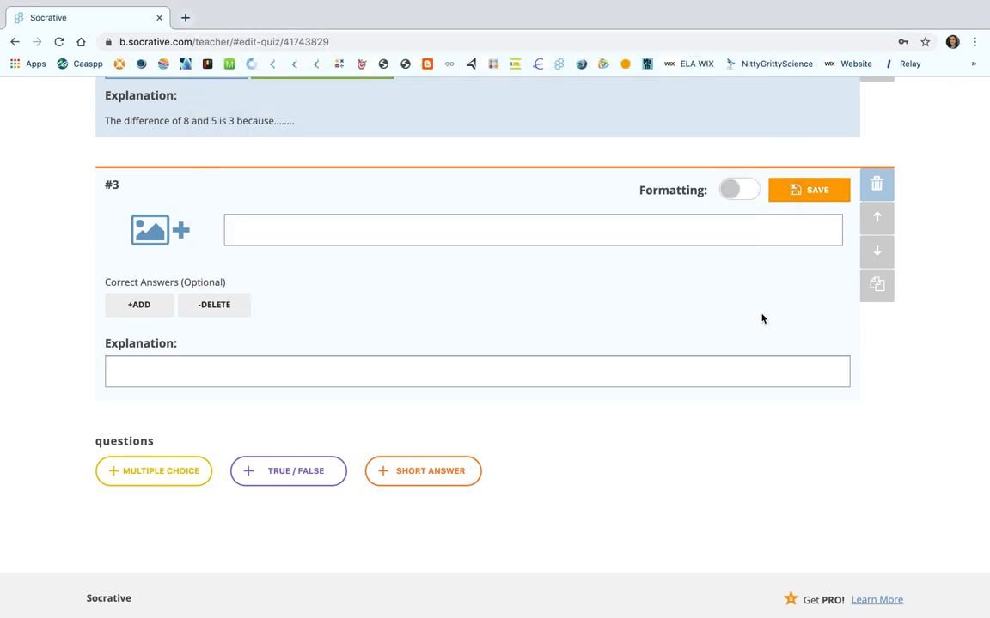
Step: Enter "Explain in your best CASE what numbers are represented by each fruit." as question #3 and save it with answer and explanation blank
click(281, 228)
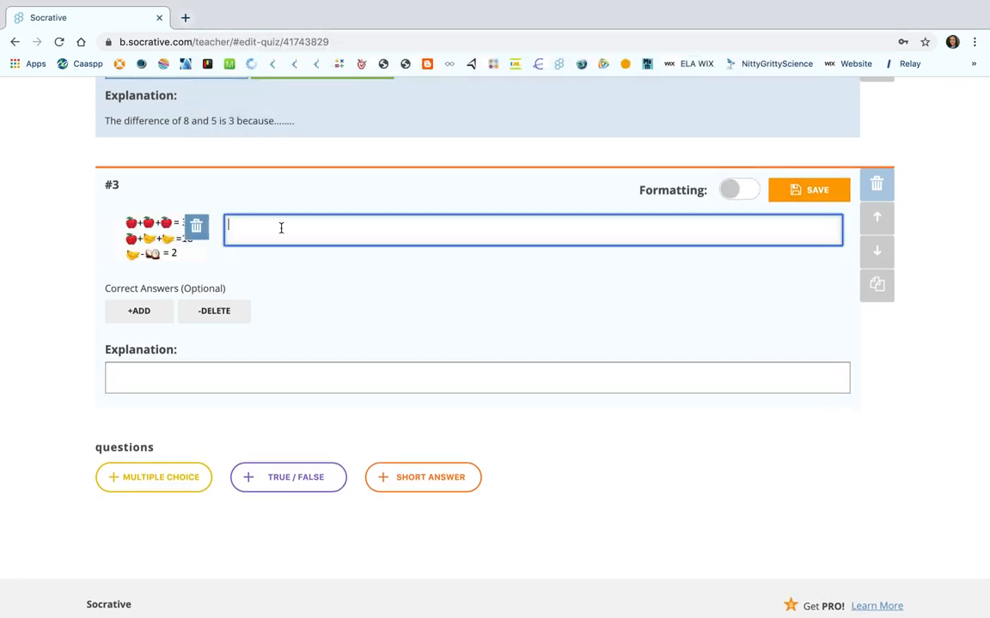
text(Explain in your best CASE what numbers are r)
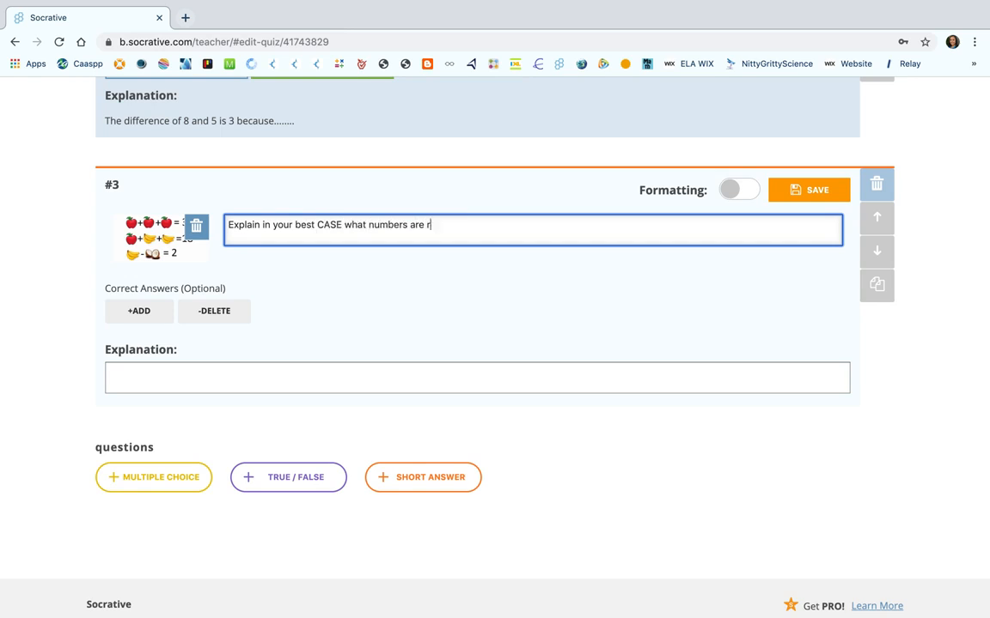
text(epresented by each fruit.)
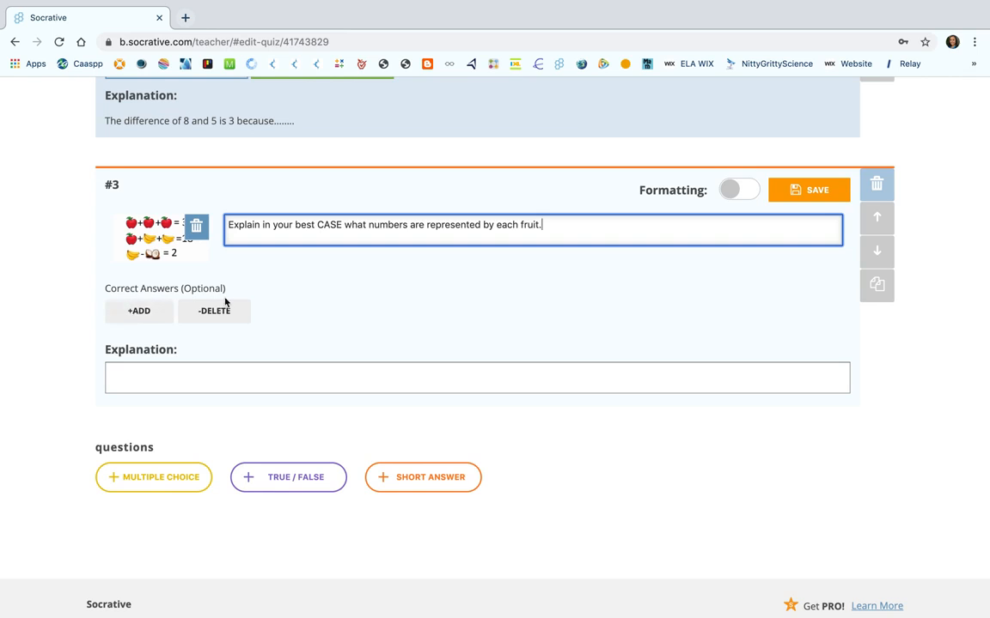
click(144, 310)
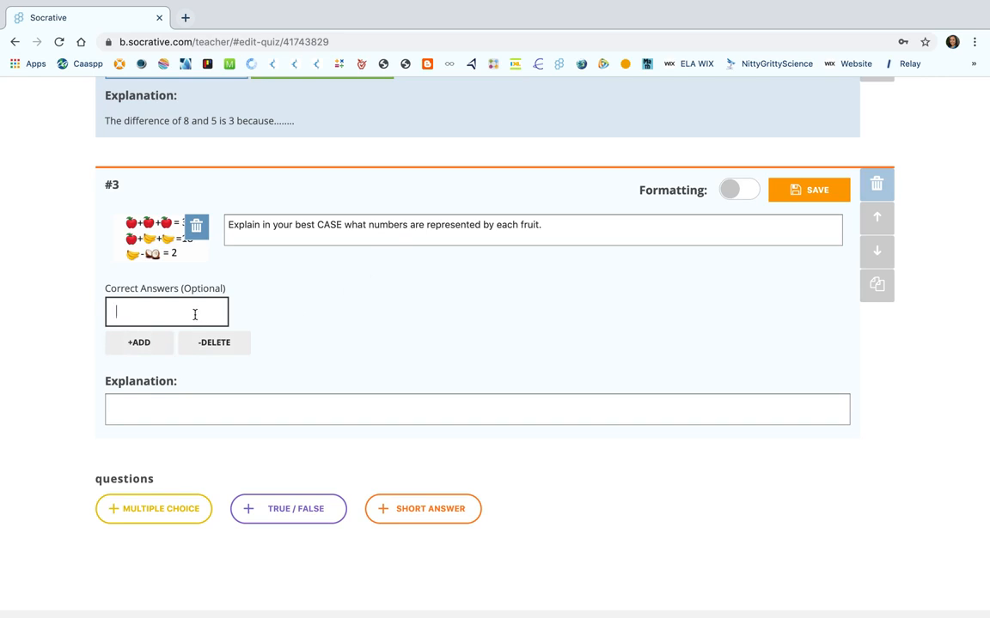
click(161, 401)
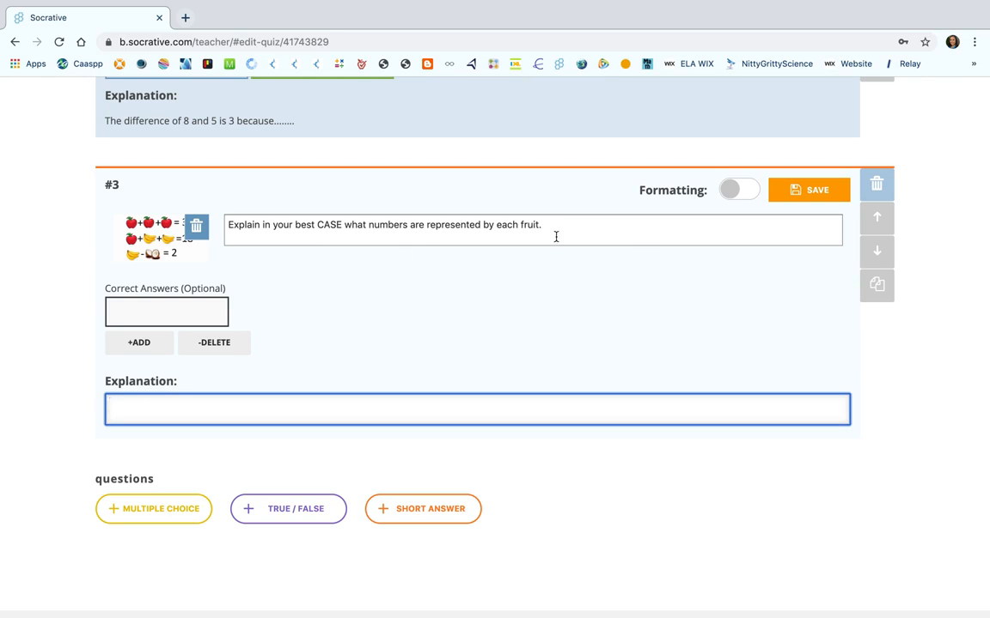
click(799, 193)
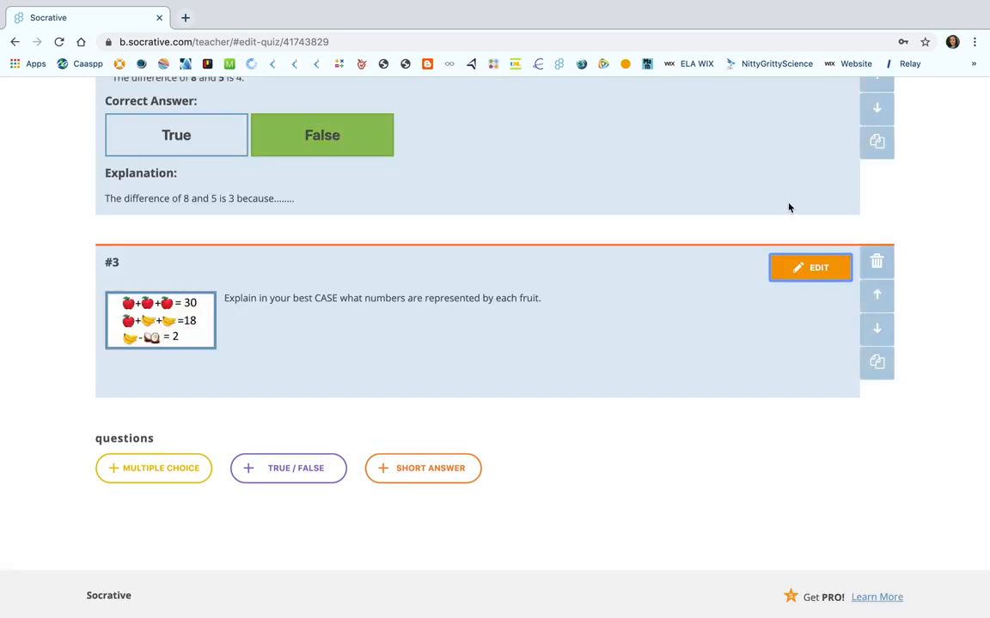
Step: Save the completed Test Quiz and exit the quiz editor
scroll(478, 352, up, 10)
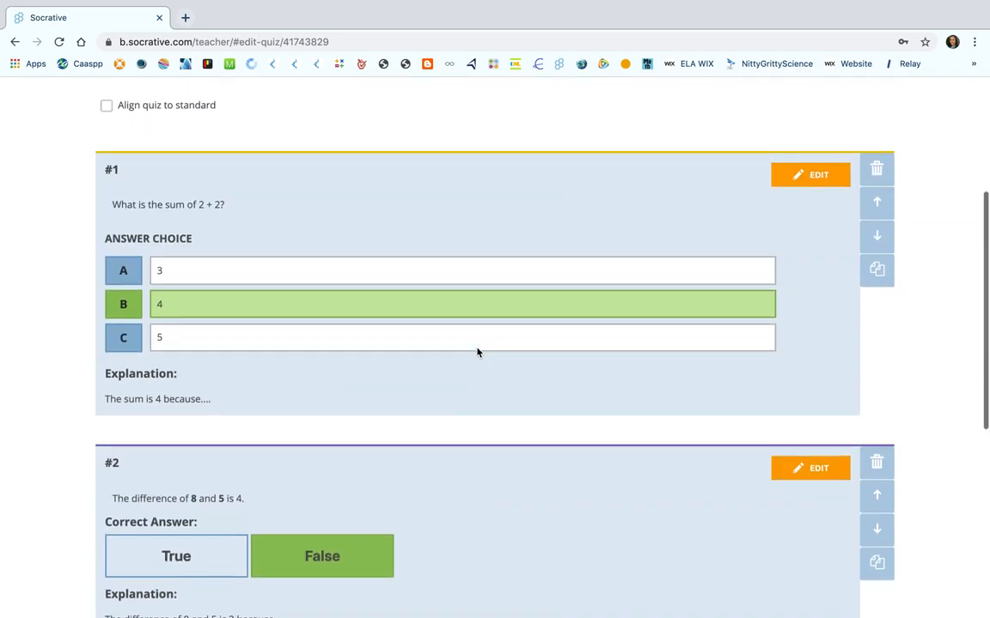
scroll(478, 352, up, 4)
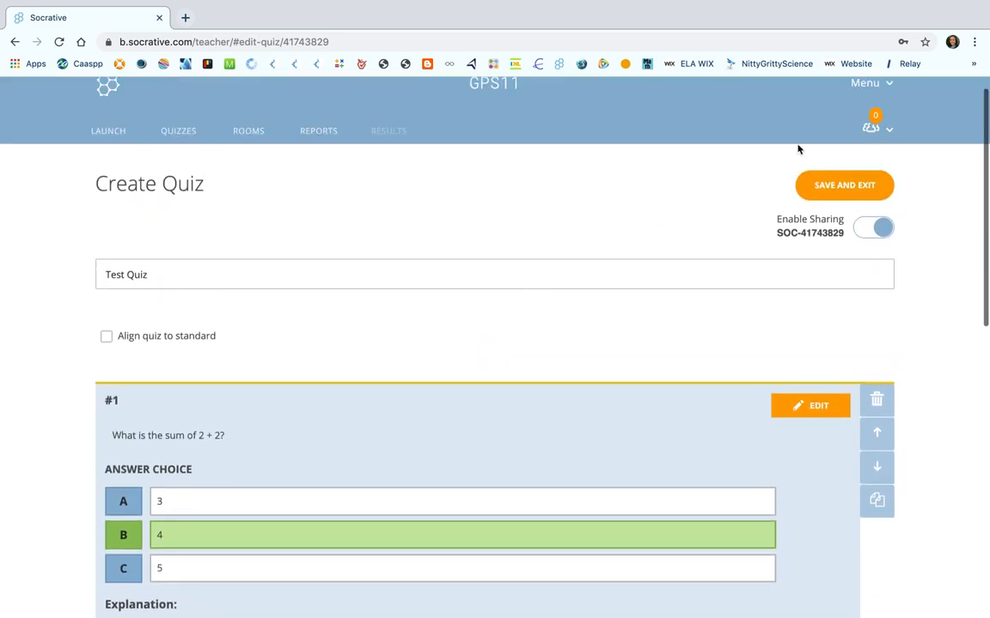
click(836, 187)
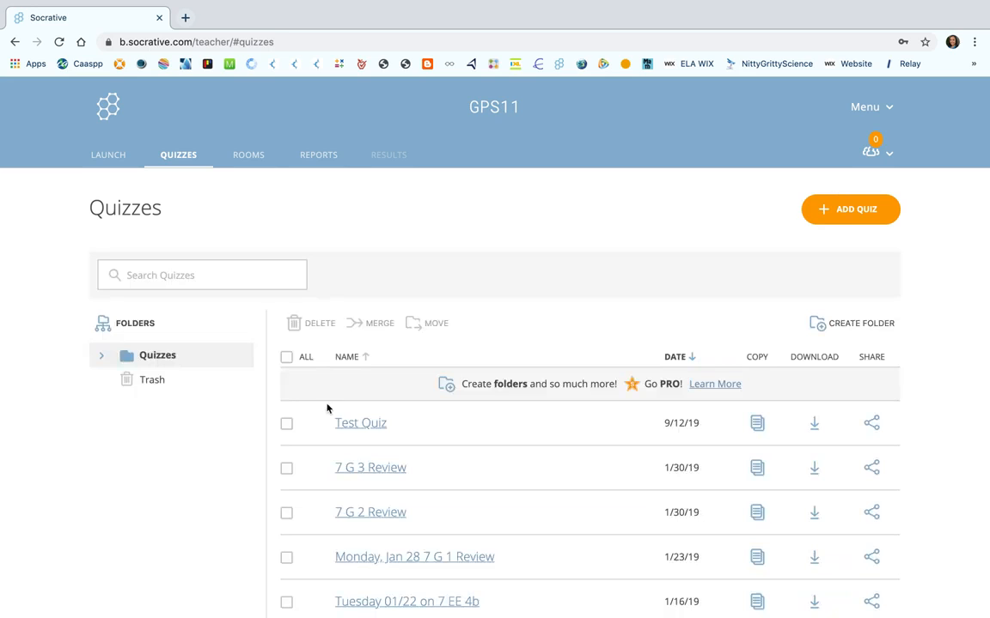
Step: Begin launching a quiz, choose Test Quiz, and continue to the delivery method and settings
click(125, 158)
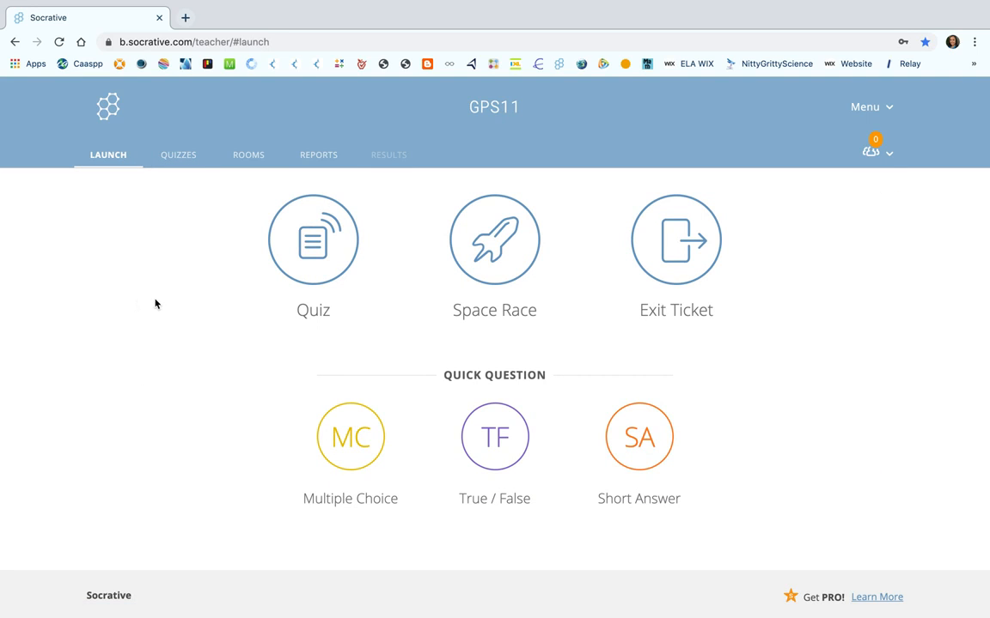
click(314, 243)
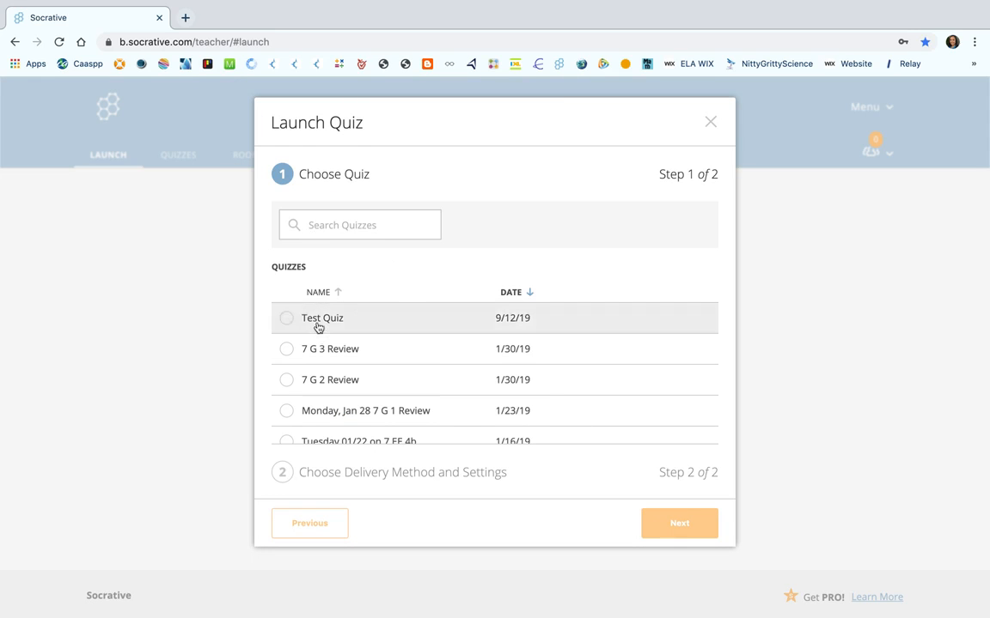
click(287, 319)
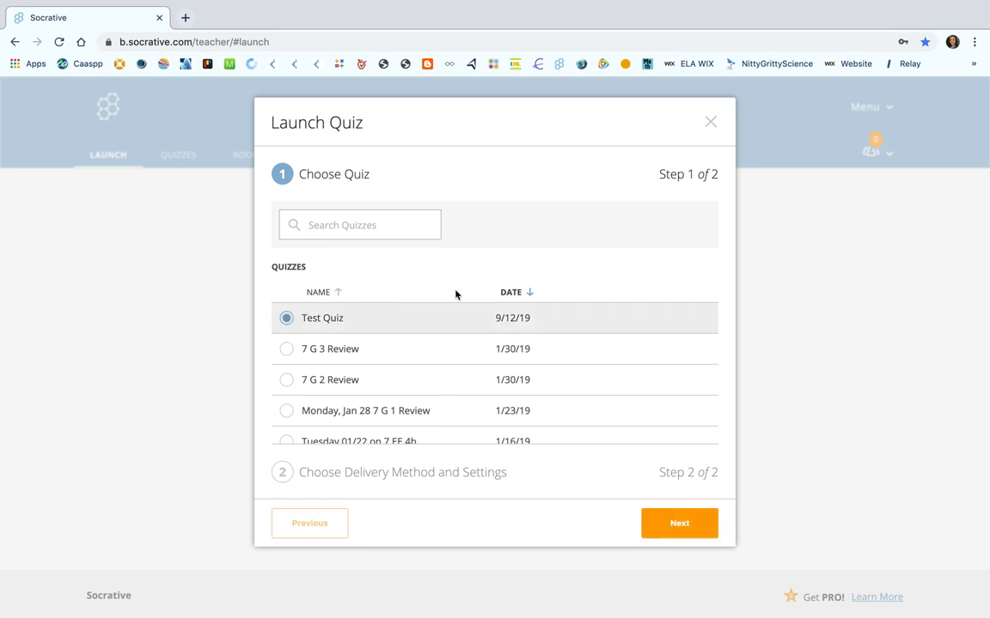
click(689, 536)
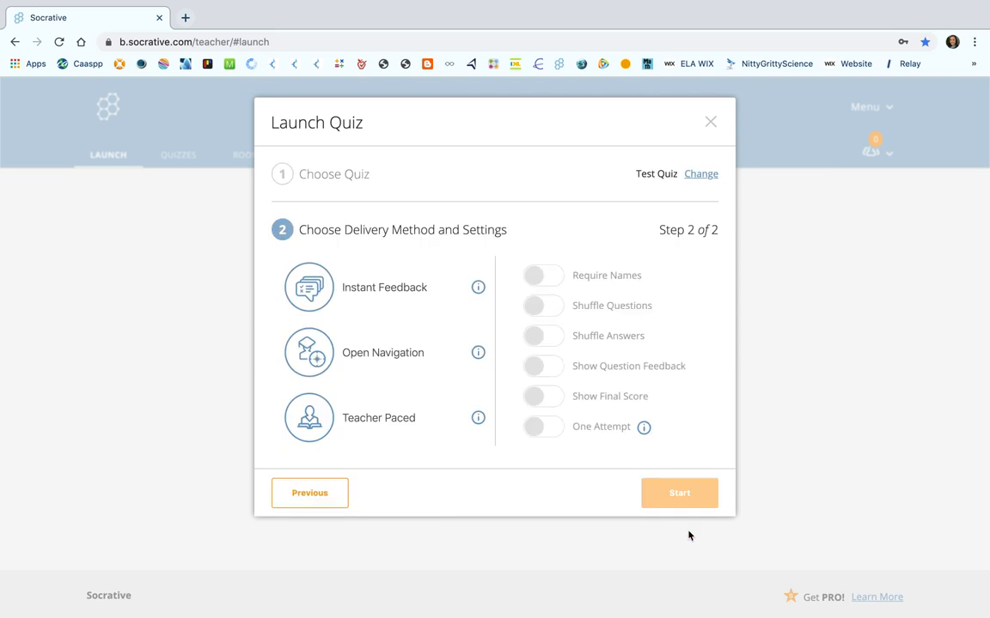
Step: Try the Instant Feedback options, and compare the Open Navigation and Teacher Paced delivery methods
click(419, 297)
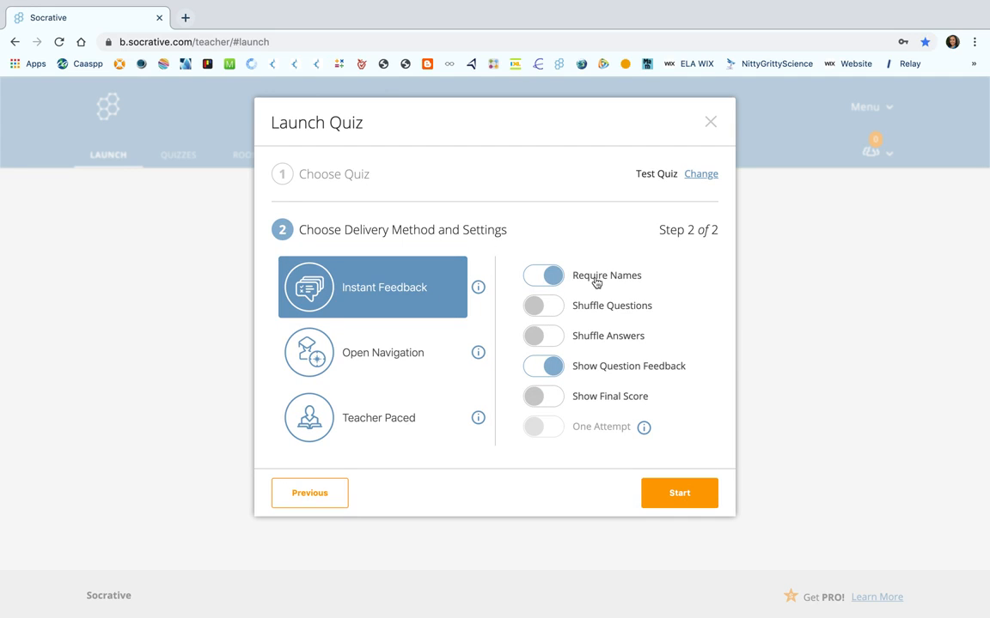
click(554, 309)
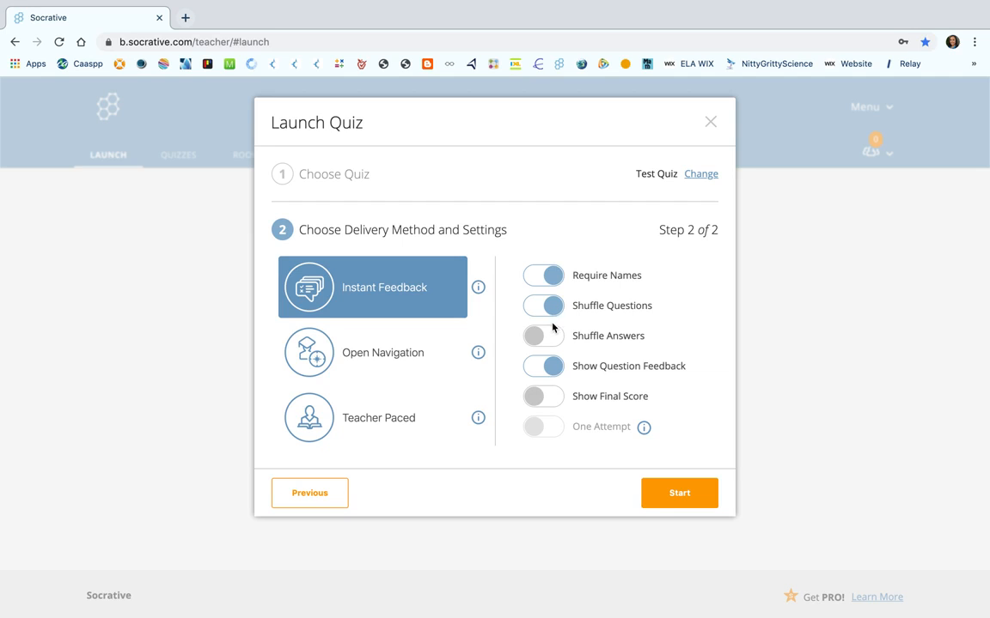
click(550, 340)
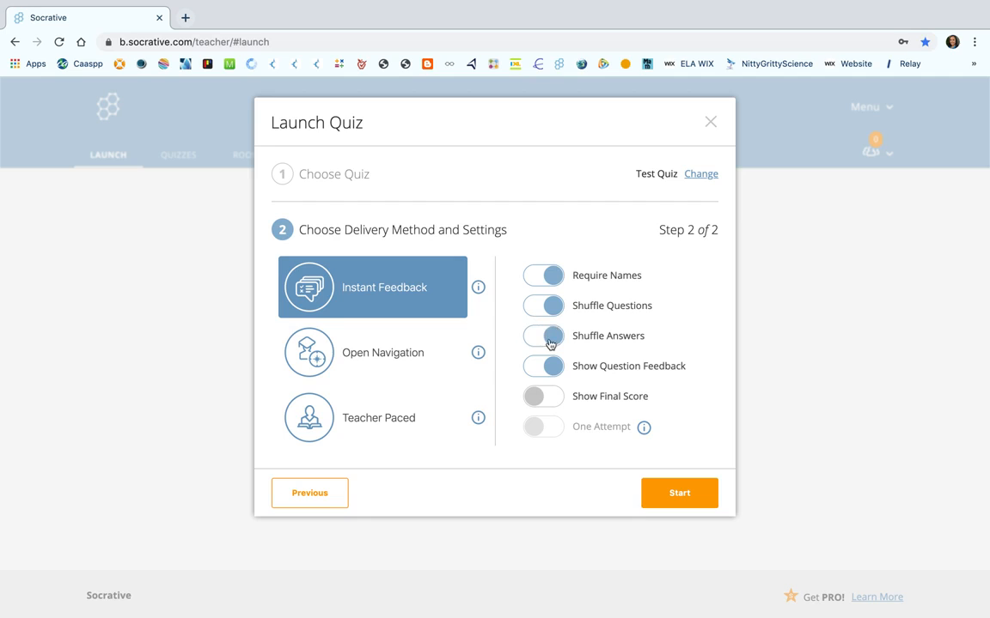
click(548, 367)
click(548, 367)
click(550, 402)
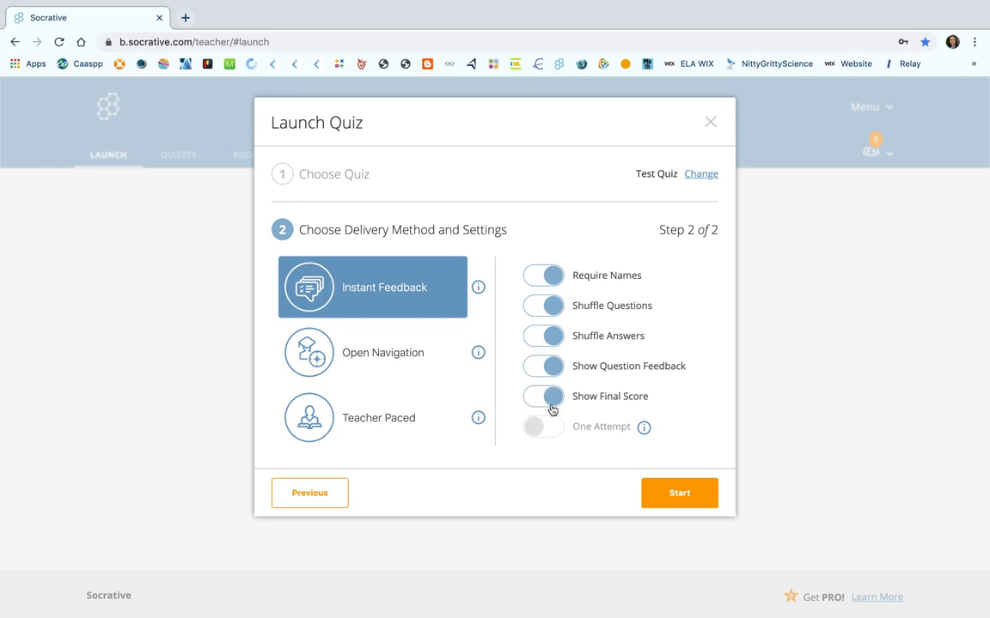
click(339, 354)
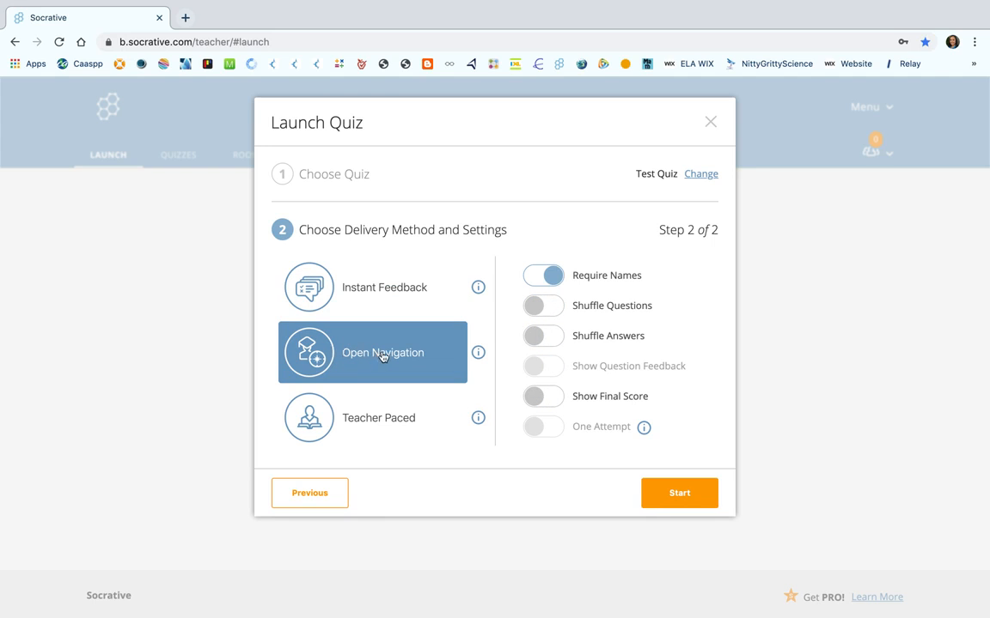
click(372, 438)
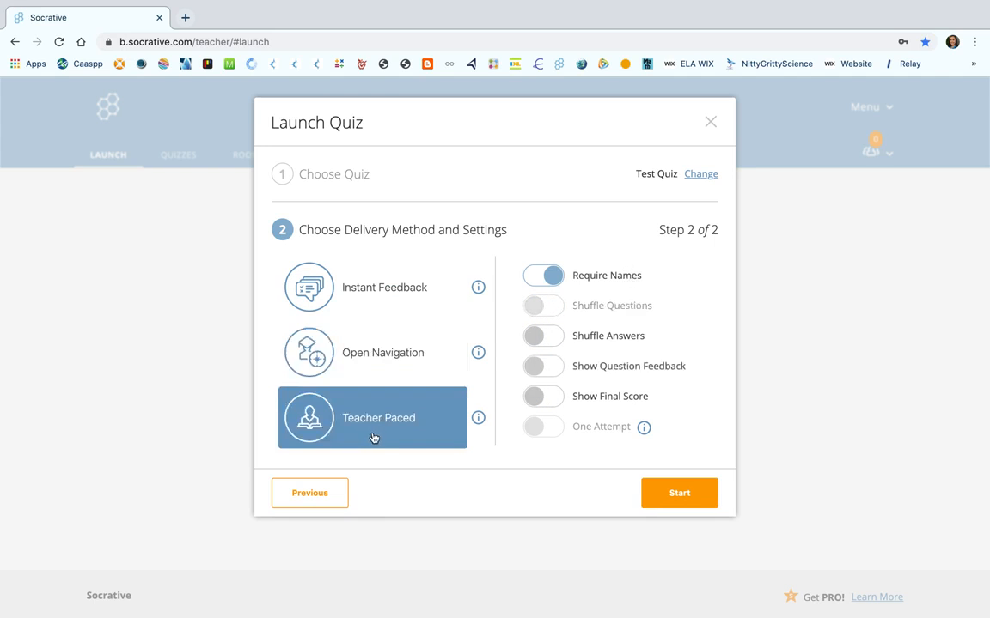
Step: Choose Instant Feedback delivery, enable Shuffle Questions, Shuffle Answers and Show Final Score, and start the quiz
click(394, 285)
click(547, 307)
click(547, 337)
click(547, 397)
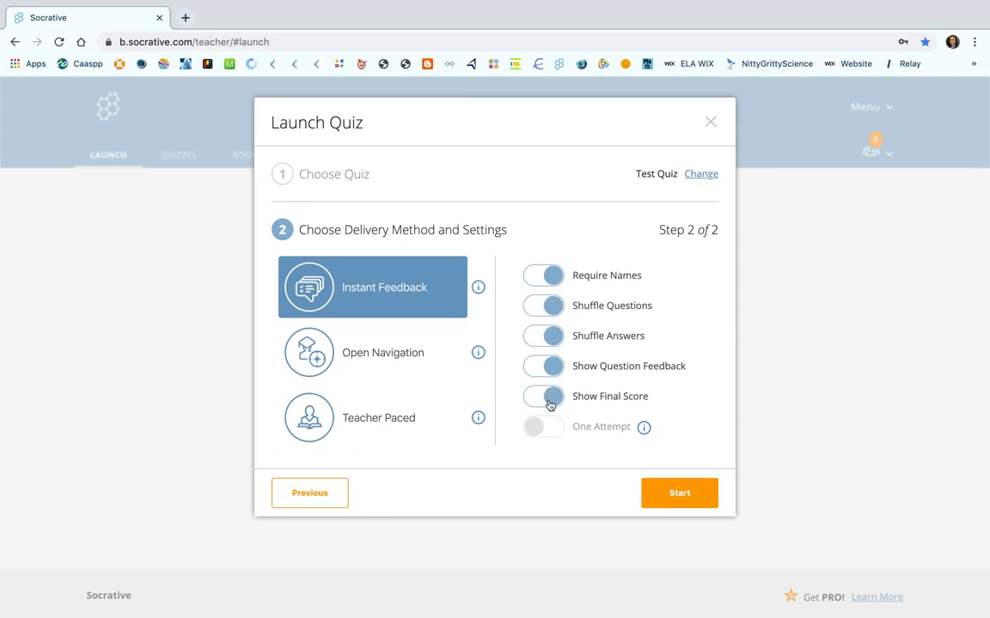
click(691, 496)
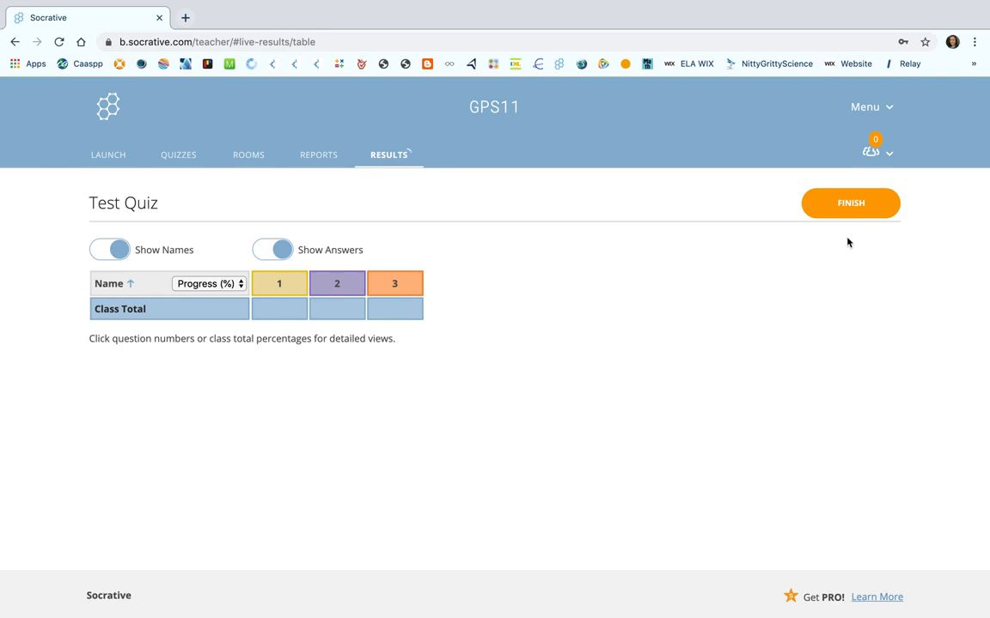
Step: Finish the Test Quiz activity and download its Whole Class Excel report
click(853, 205)
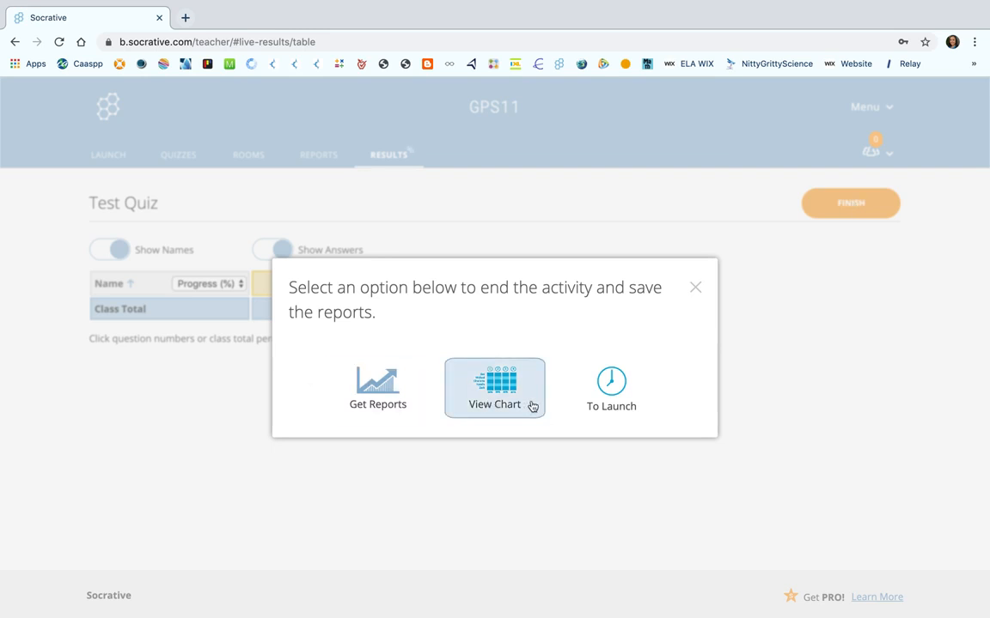
click(378, 396)
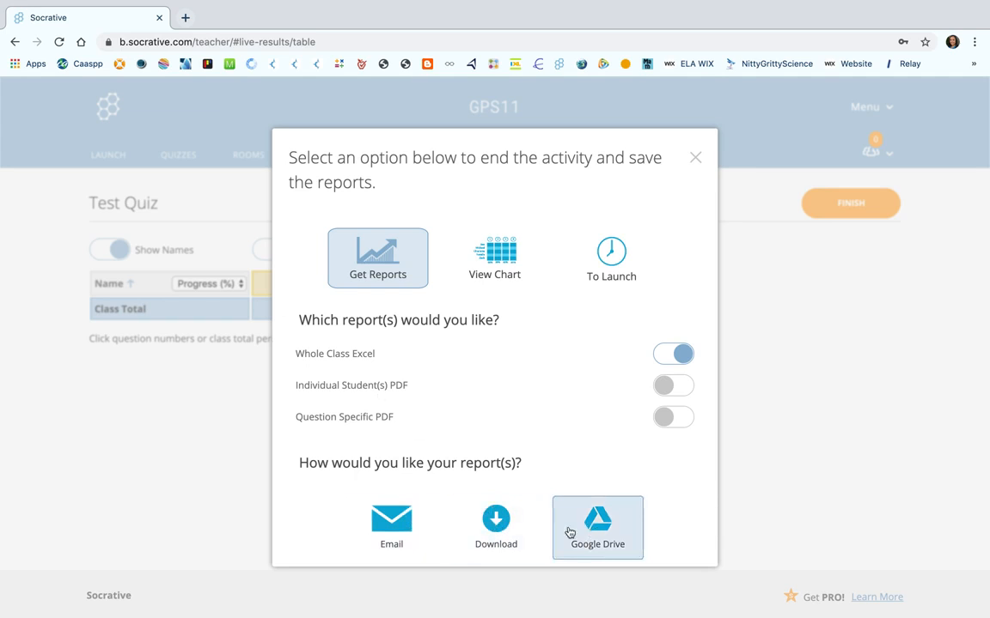
click(496, 526)
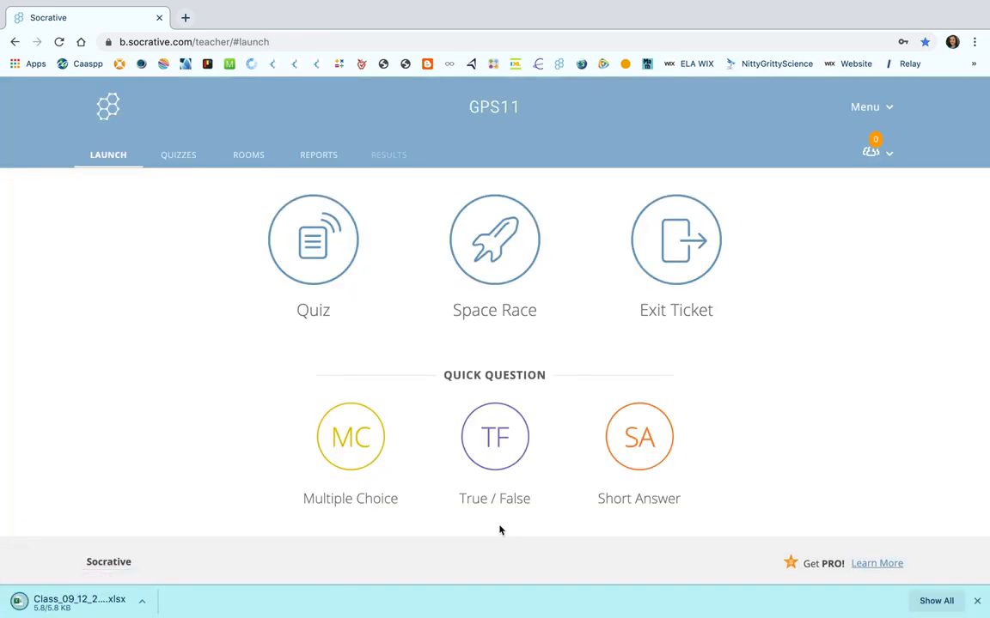
Step: Open the downloaded class report in Excel full screen and examine the student, score and question columns
click(65, 601)
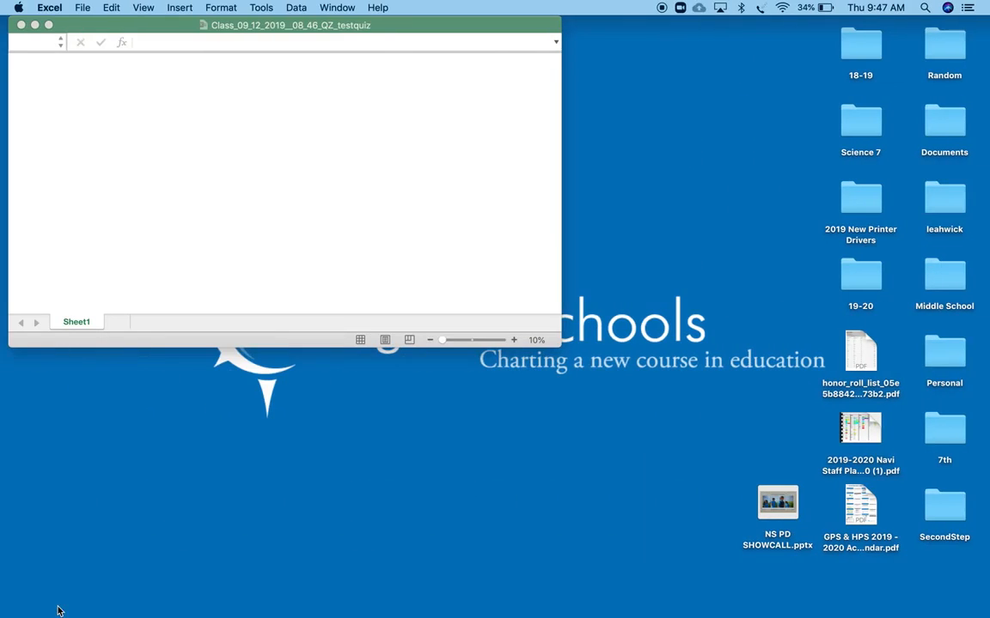
click(49, 29)
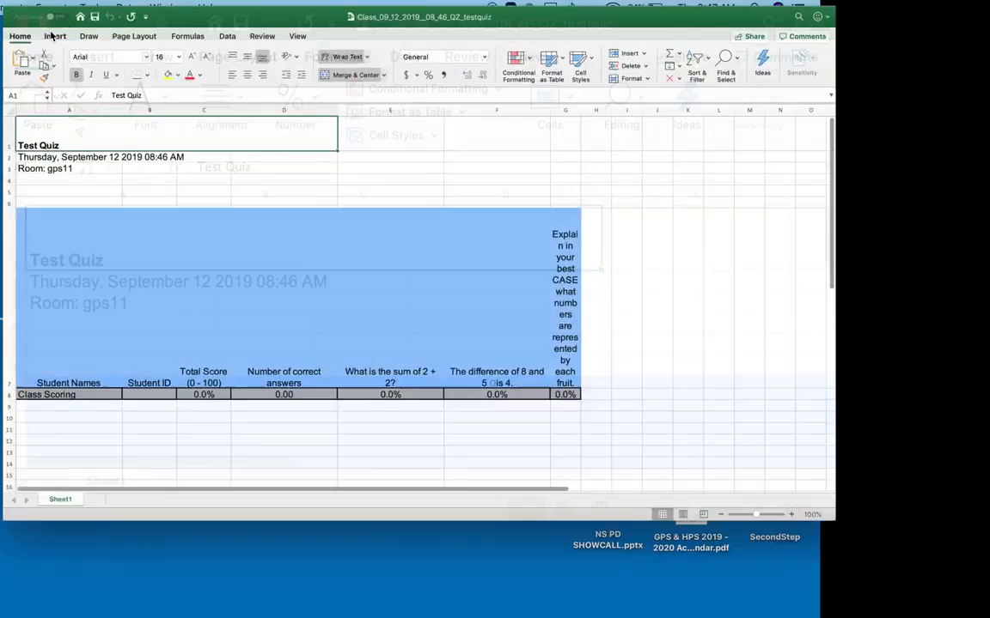
scroll(240, 417, down, 3)
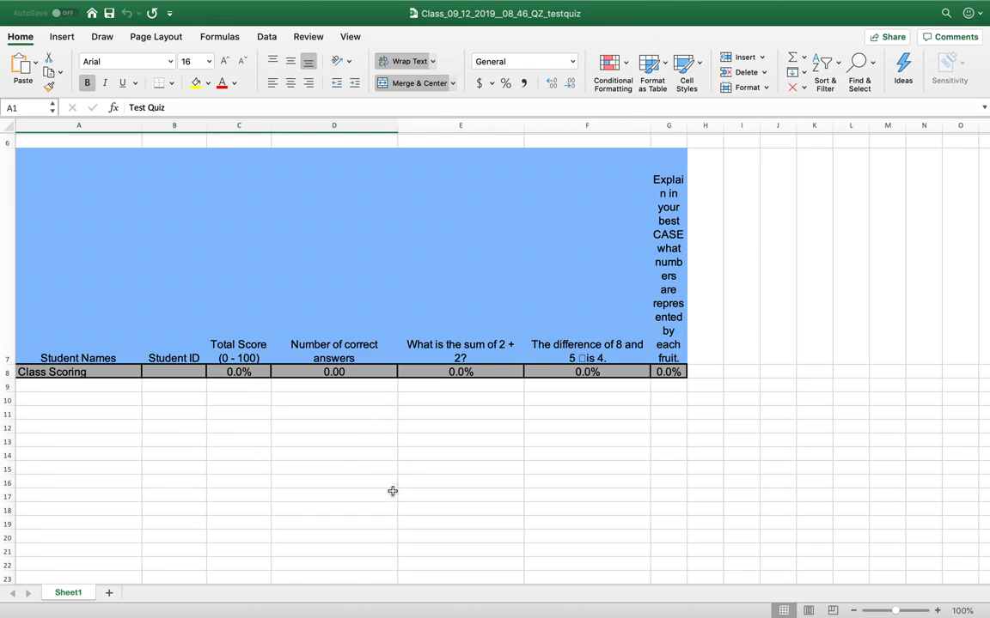
mouse_move(12, 3)
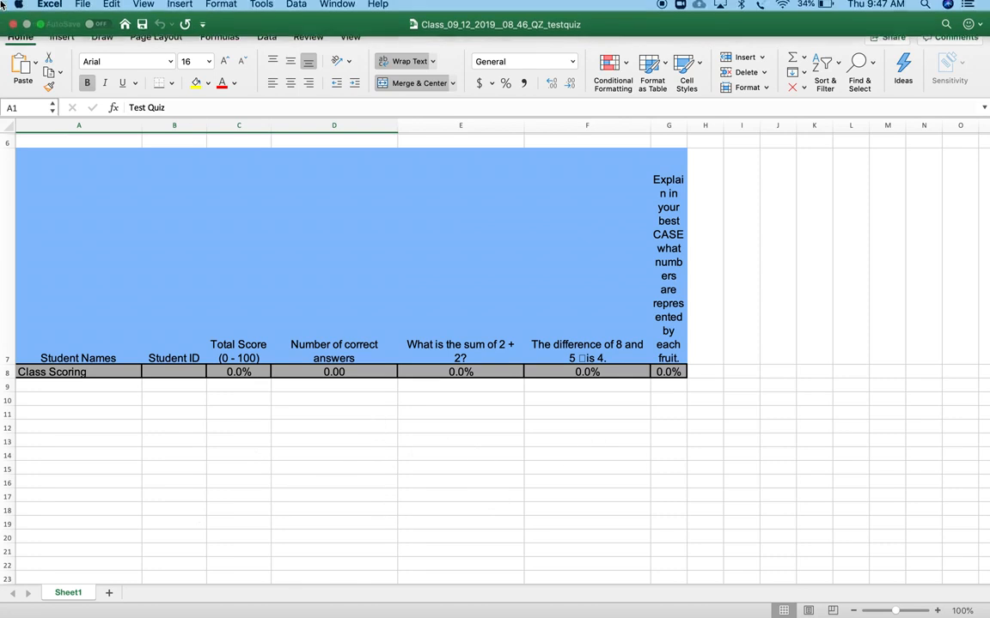